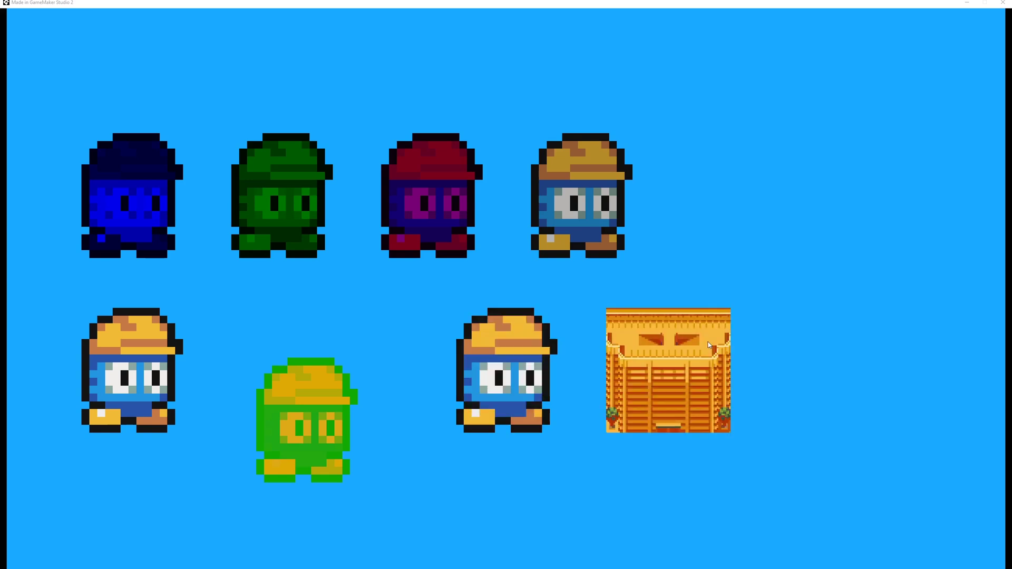
# Step: Close the running tint demo game and bring the Photoshop colour-theory canvas forward
pyautogui.press('Escape')
pyautogui.moveTo(152, 566)
pyautogui.click(223, 561)
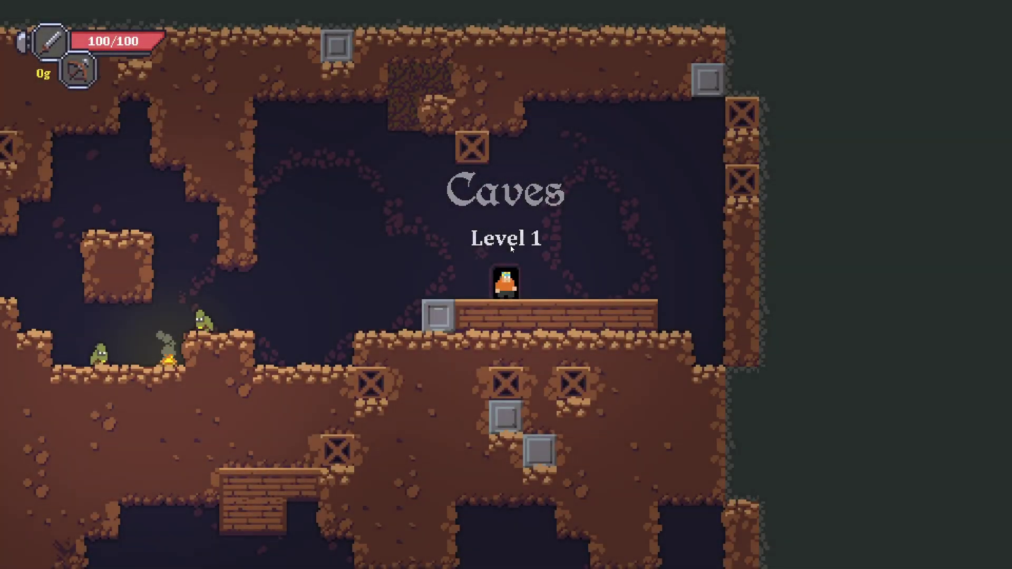
pyautogui.press('Left')
pyautogui.press('Left')
pyautogui.press('Right')
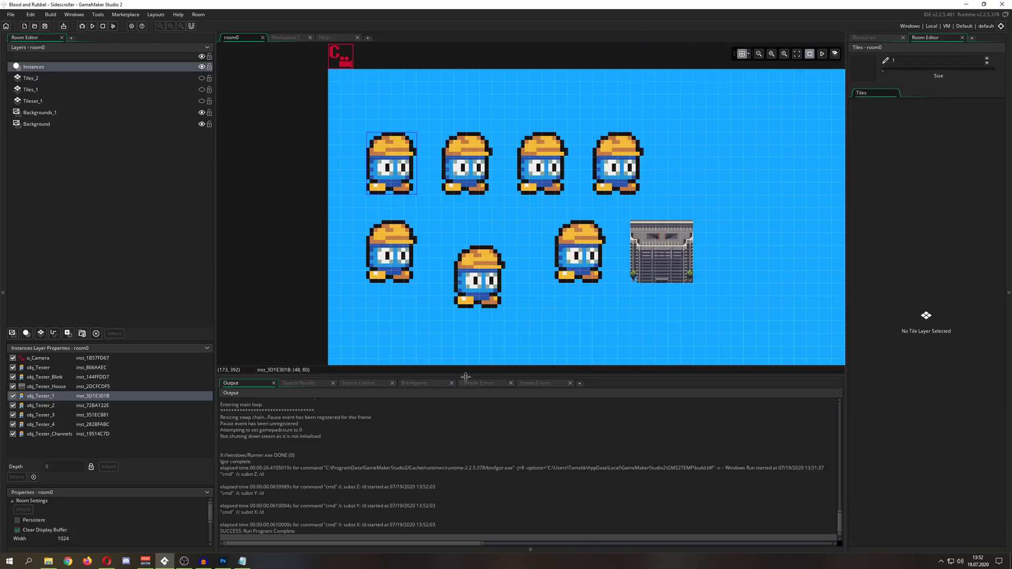
pyautogui.moveTo(465, 377); pyautogui.dragTo(466, 548)
pyautogui.keyDown('ctrl'); pyautogui.scroll(-2, 528, 317); pyautogui.keyUp('ctrl')
pyautogui.keyDown('ctrl'); pyautogui.scroll(2, 557, 273); pyautogui.keyUp('ctrl')
pyautogui.keyDown('ctrl'); pyautogui.scroll(1, 556, 273); pyautogui.keyUp('ctrl')
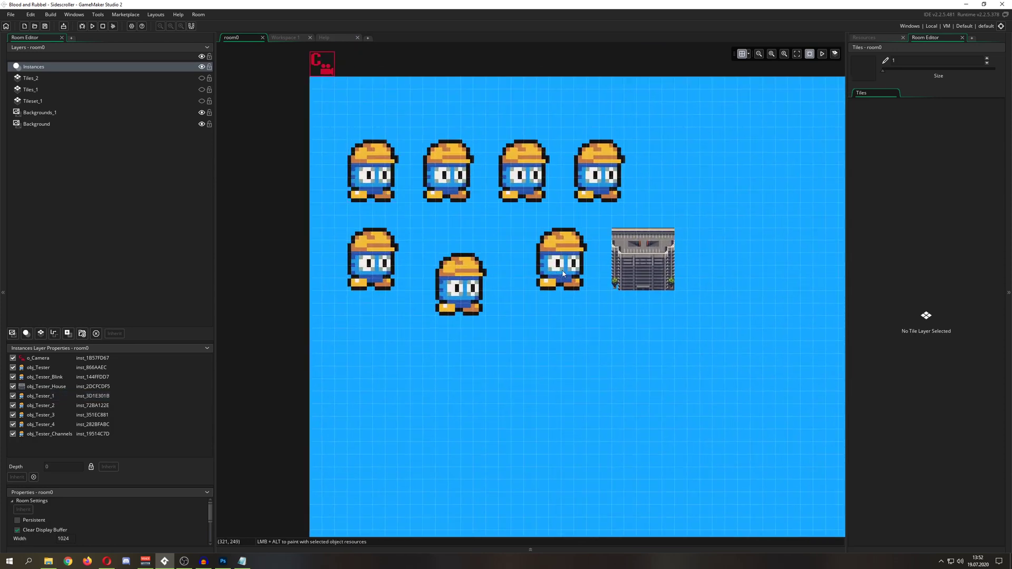
pyautogui.click(823, 54)
pyautogui.click(560, 266)
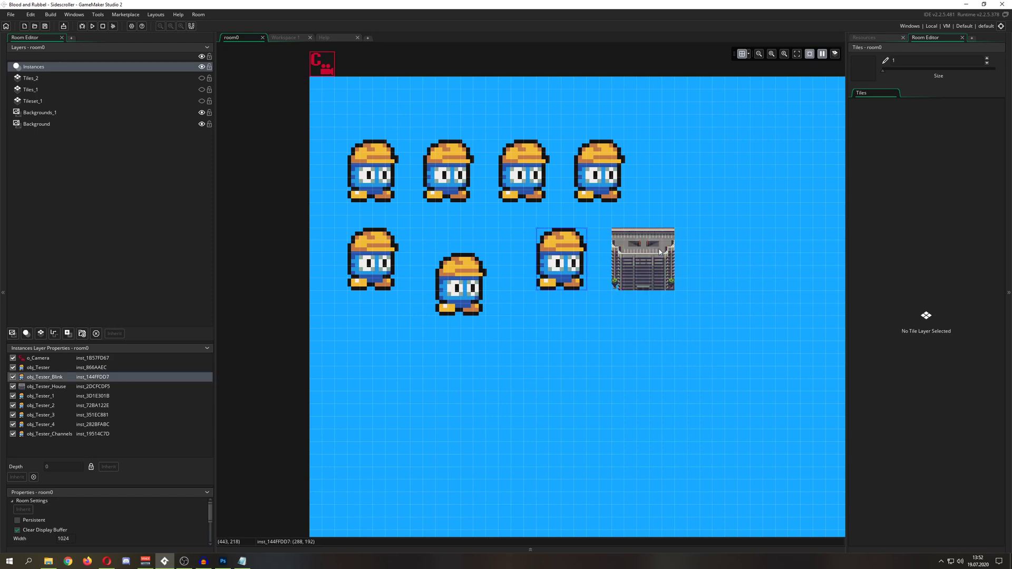
pyautogui.click(823, 53)
pyautogui.click(658, 253)
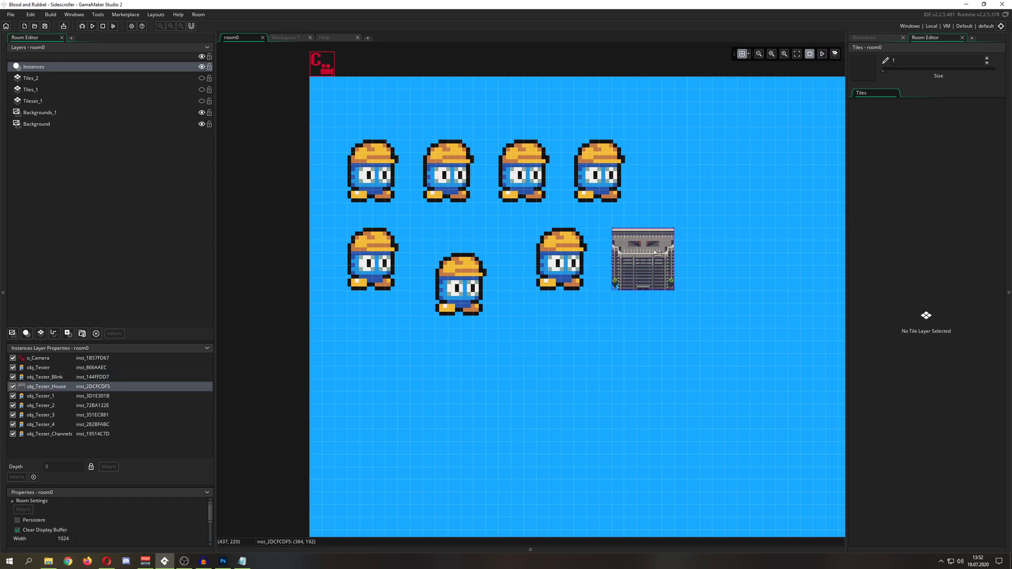
pyautogui.click(866, 37)
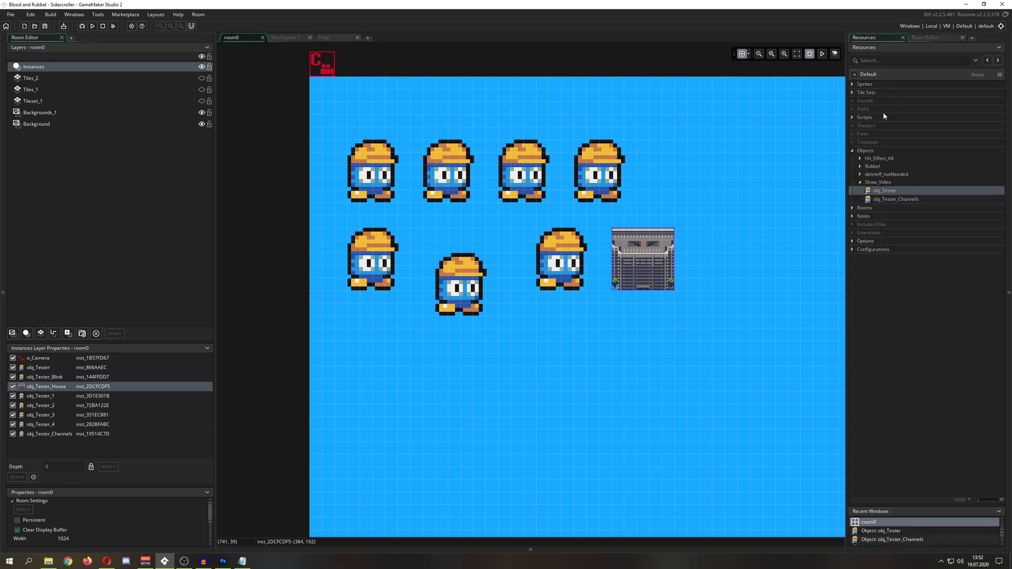
pyautogui.click(854, 84)
pyautogui.doubleClick(885, 185)
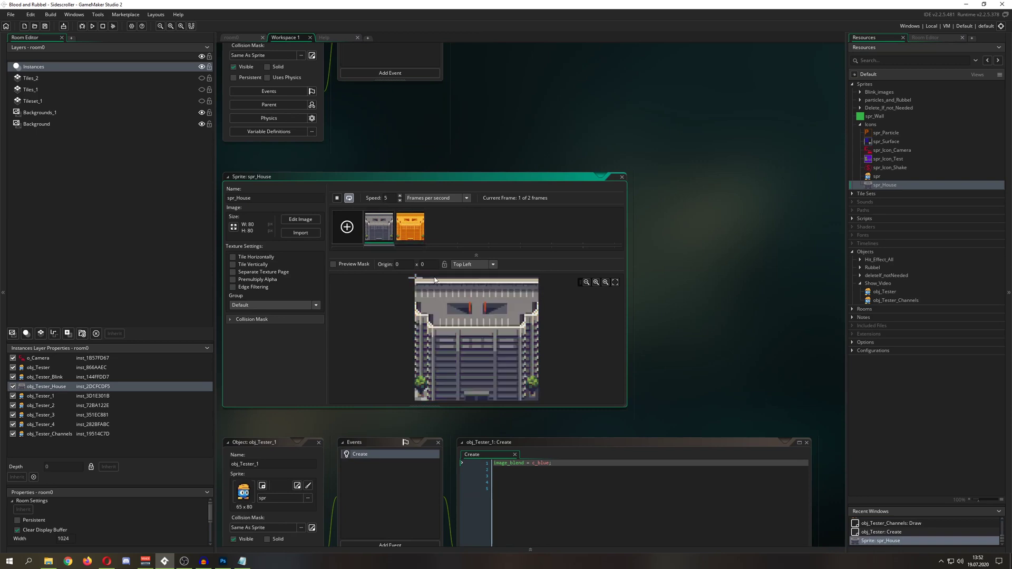
pyautogui.click(623, 178)
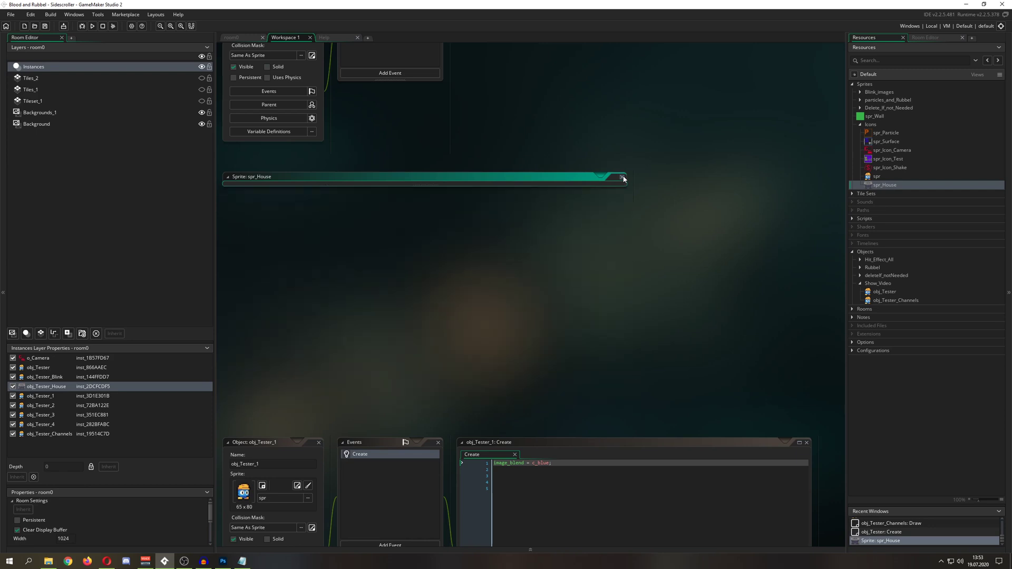
pyautogui.click(240, 38)
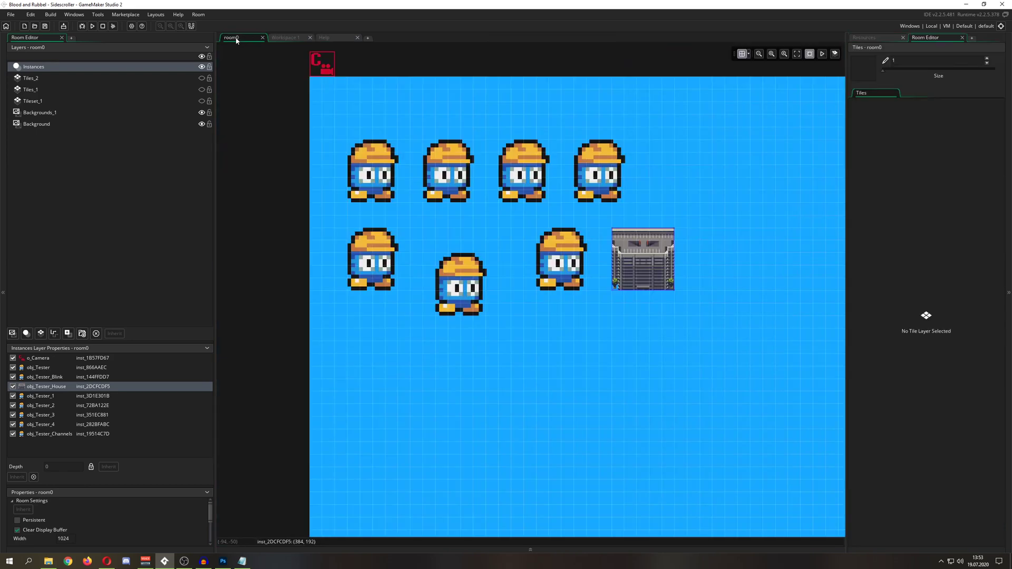
pyautogui.click(689, 266)
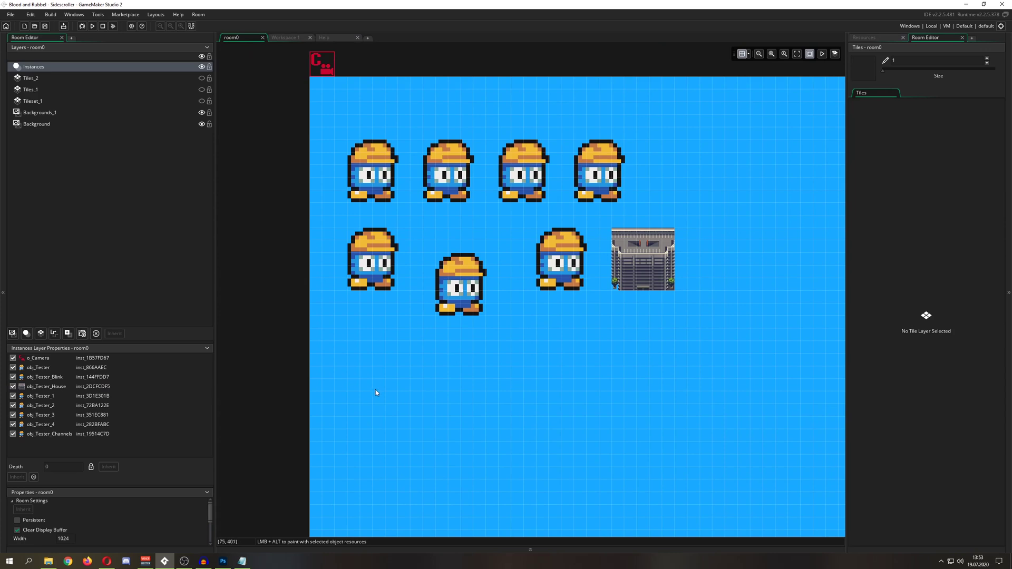
pyautogui.click(223, 561)
# Step: Move the character, preview a Hue/Saturation hue shift, then cancel to keep the original colours
pyautogui.moveTo(245, 208); pyautogui.dragTo(266, 223)
pyautogui.press('i')
pyautogui.hotkey('ctrl', 'u')
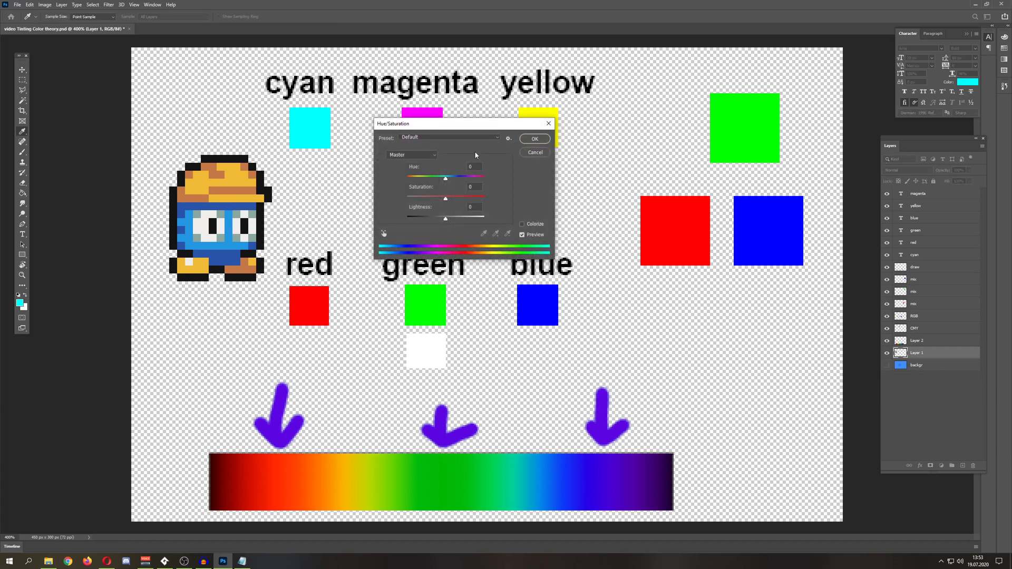
pyautogui.moveTo(446, 182); pyautogui.dragTo(488, 179)
pyautogui.click(535, 153)
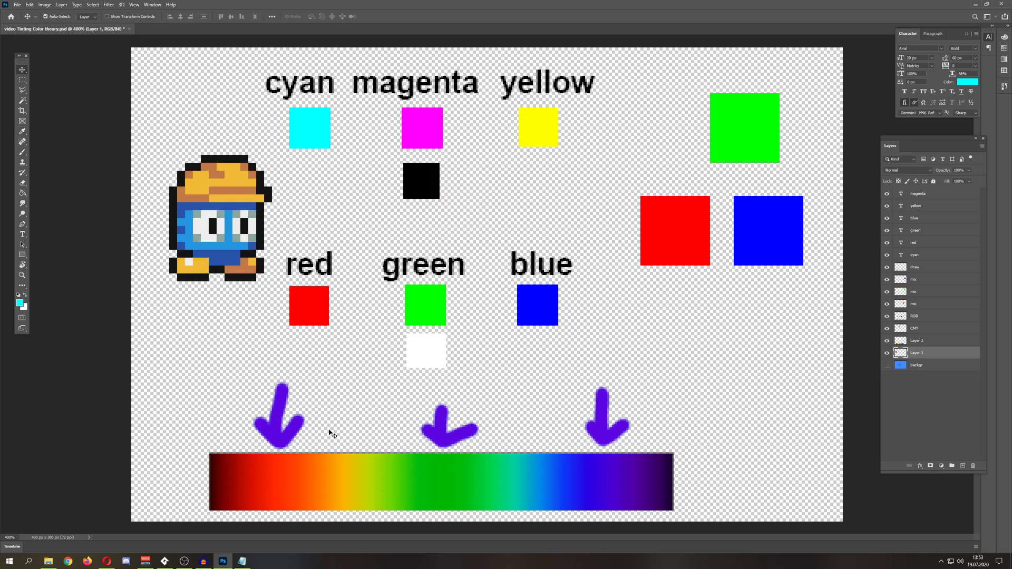
# Step: Open obj_Tester's Create event and locate the image_blend = c_white line
pyautogui.click(165, 561)
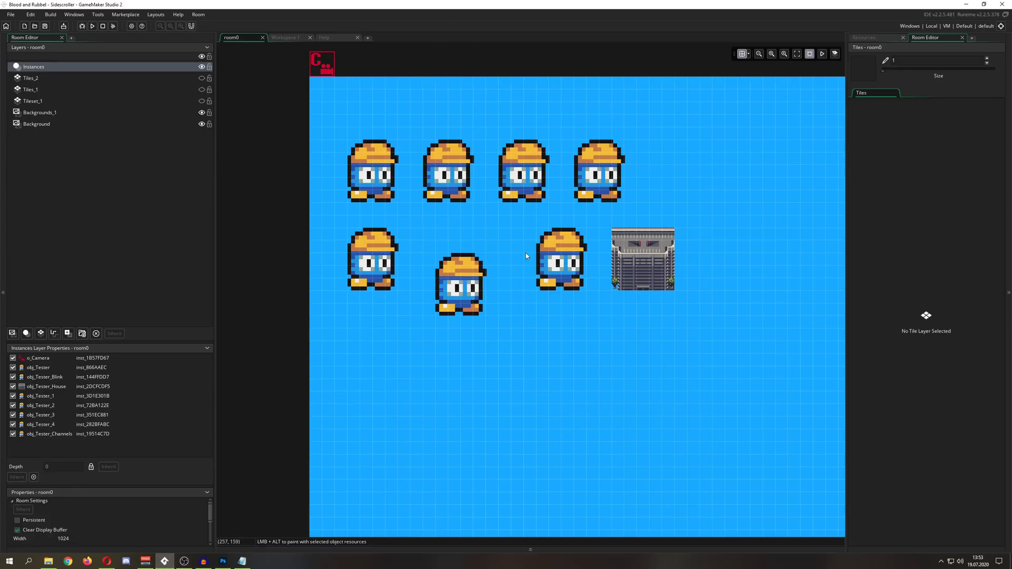
pyautogui.click(561, 257)
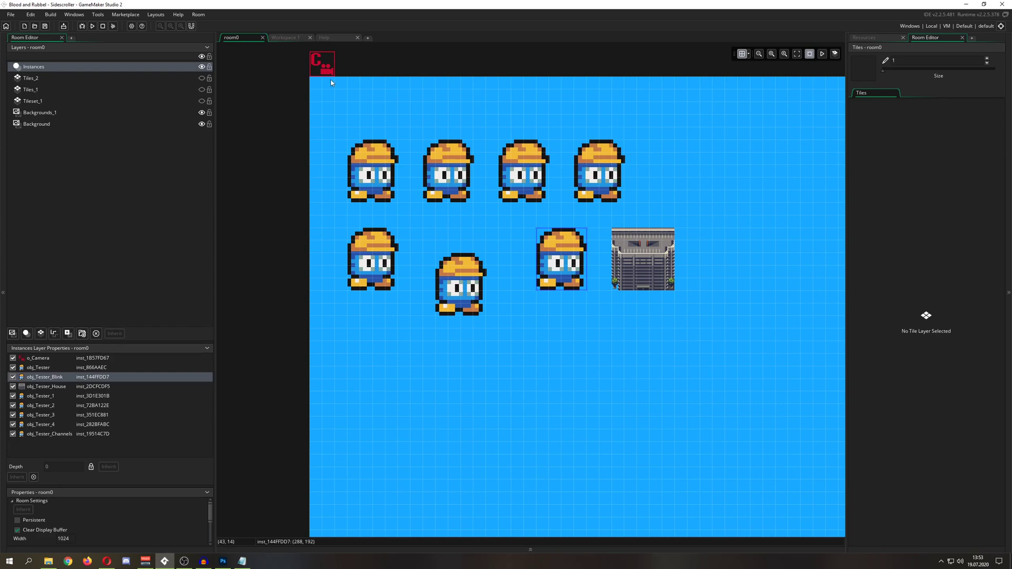
pyautogui.click(879, 41)
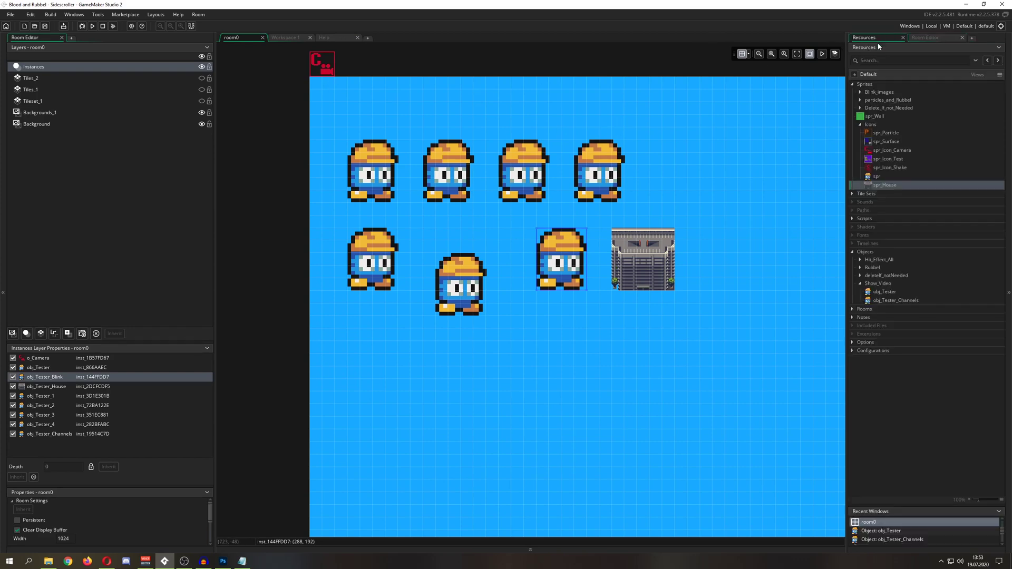
pyautogui.doubleClick(871, 295)
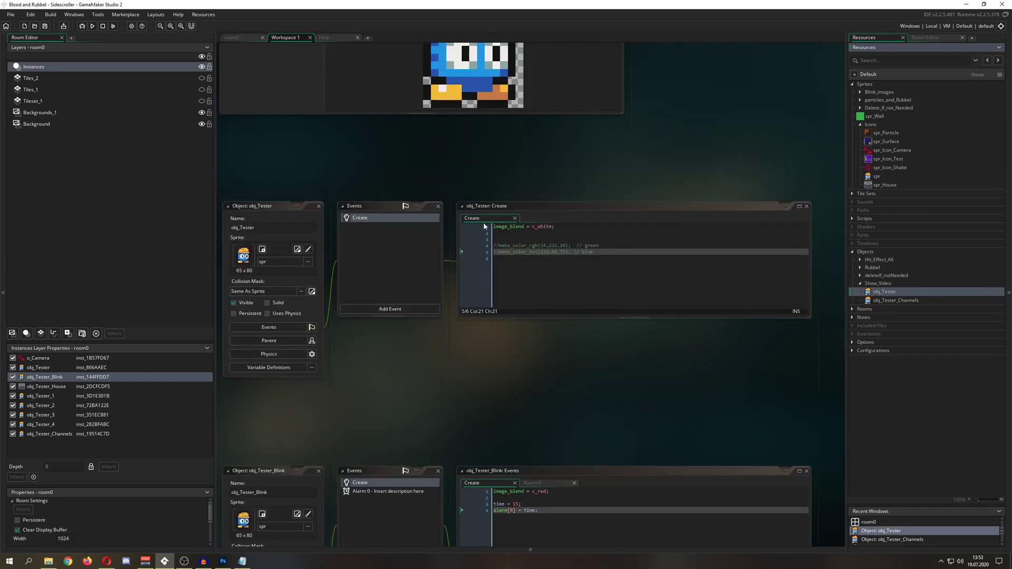
pyautogui.keyDown('ctrl'); pyautogui.scroll(5, 554, 246); pyautogui.keyUp('ctrl')
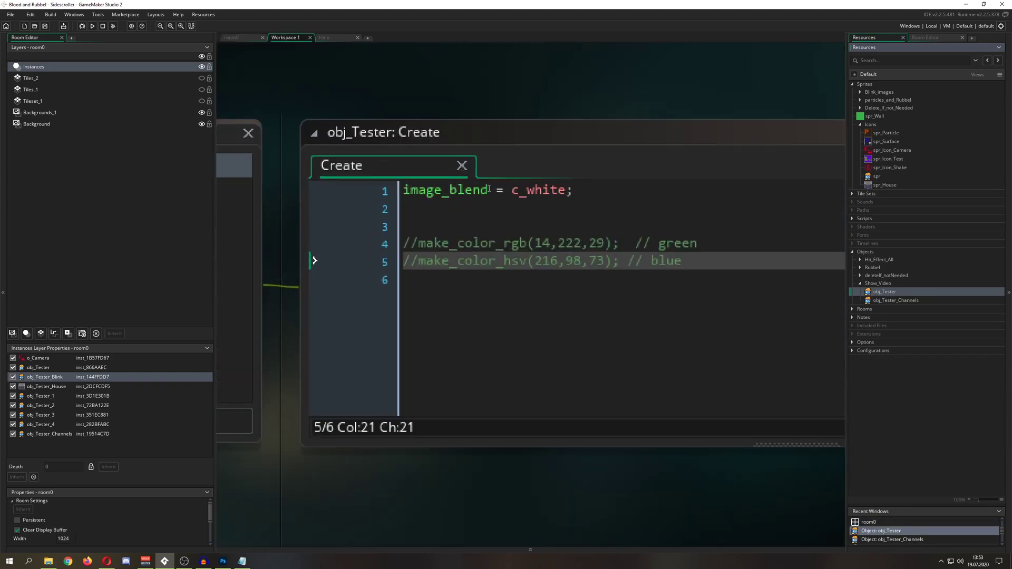
pyautogui.moveTo(492, 191); pyautogui.dragTo(403, 192)
pyautogui.moveTo(564, 196); pyautogui.dragTo(8, 180)
# Step: Replace c_white with c_ltgray from the colour constant autocomplete list
pyautogui.moveTo(271, 481); pyautogui.dragTo(405, 490, button='middle')
pyautogui.keyDown('ctrl'); pyautogui.scroll(-1, 405, 490); pyautogui.keyUp('ctrl')
pyautogui.keyDown('shift'); pyautogui.hscroll(-8, 490, 470); pyautogui.keyUp('shift')
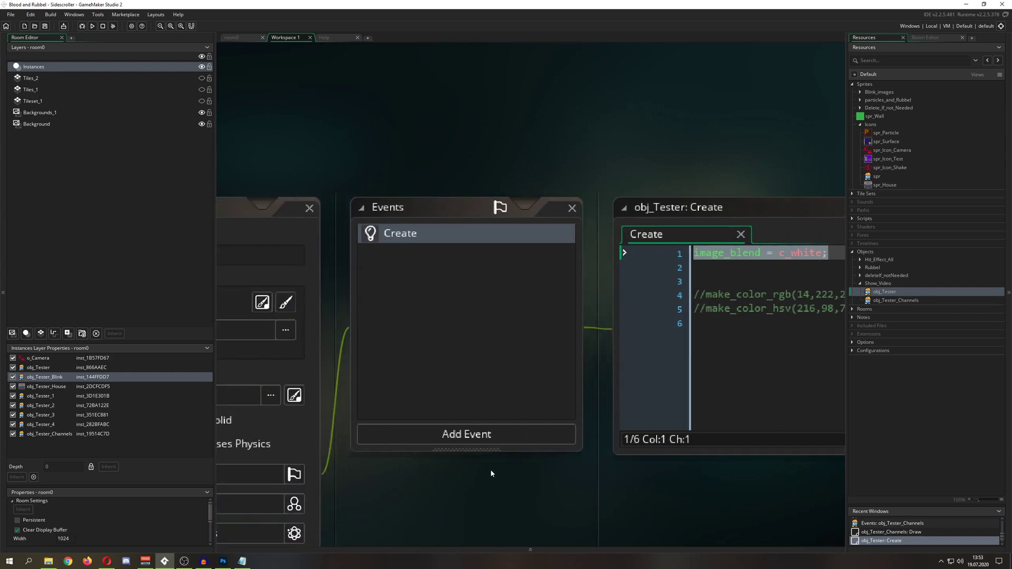
pyautogui.keyDown('shift'); pyautogui.hscroll(10, 490, 469); pyautogui.keyUp('shift')
pyautogui.keyDown('shift'); pyautogui.hscroll(1, 491, 473); pyautogui.keyUp('shift')
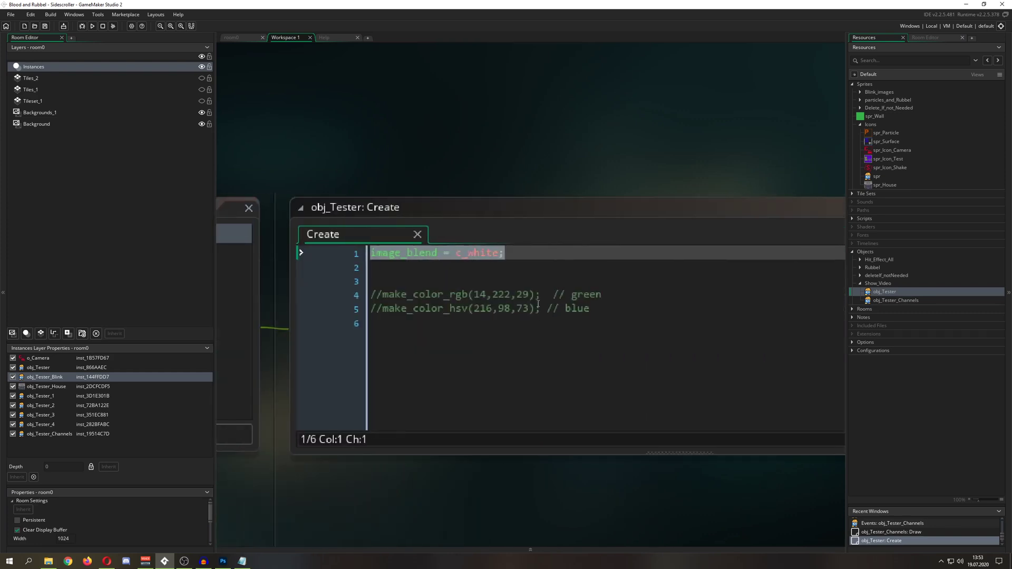
pyautogui.click(475, 276)
pyautogui.moveTo(500, 253); pyautogui.dragTo(473, 252)
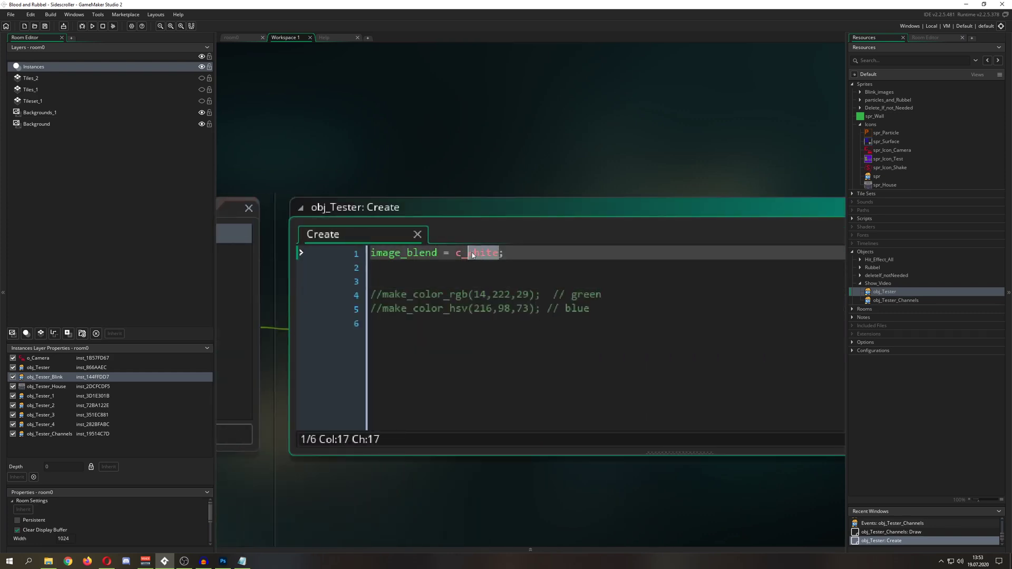
pyautogui.press('BackSpace')
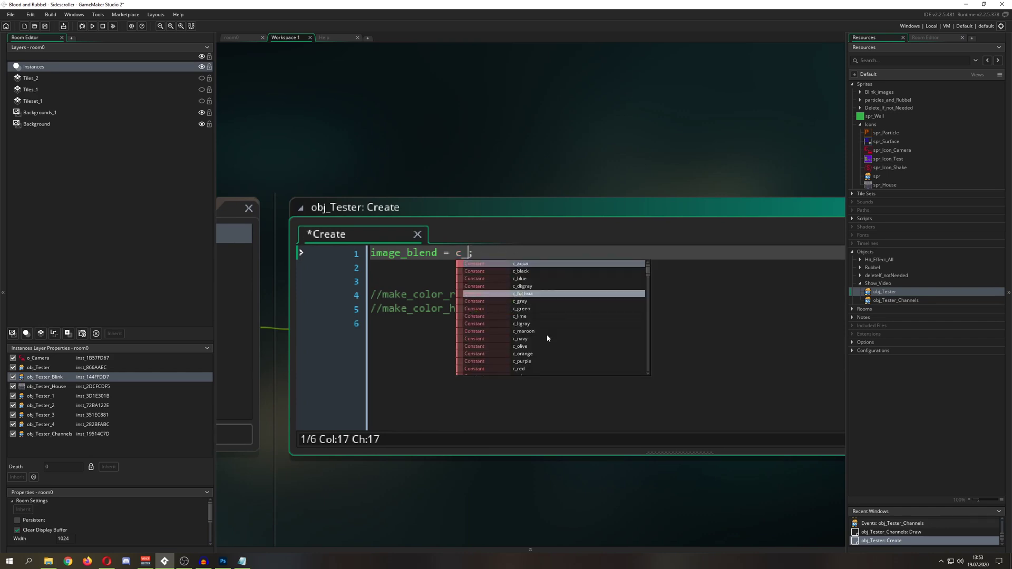
pyautogui.scroll(-10, 546, 336)
pyautogui.scroll(10, 544, 343)
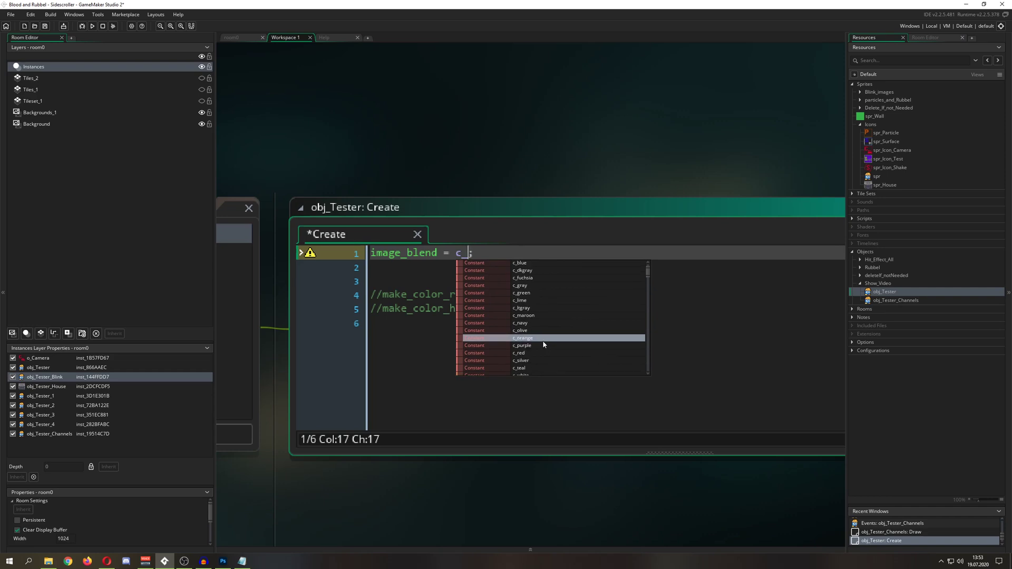
pyautogui.scroll(1, 544, 344)
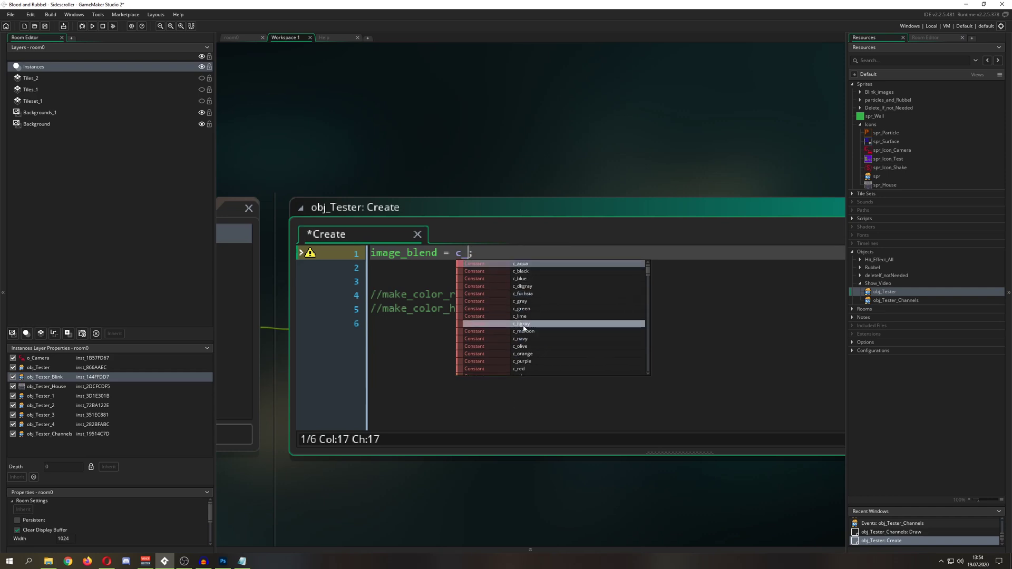
pyautogui.click(524, 323)
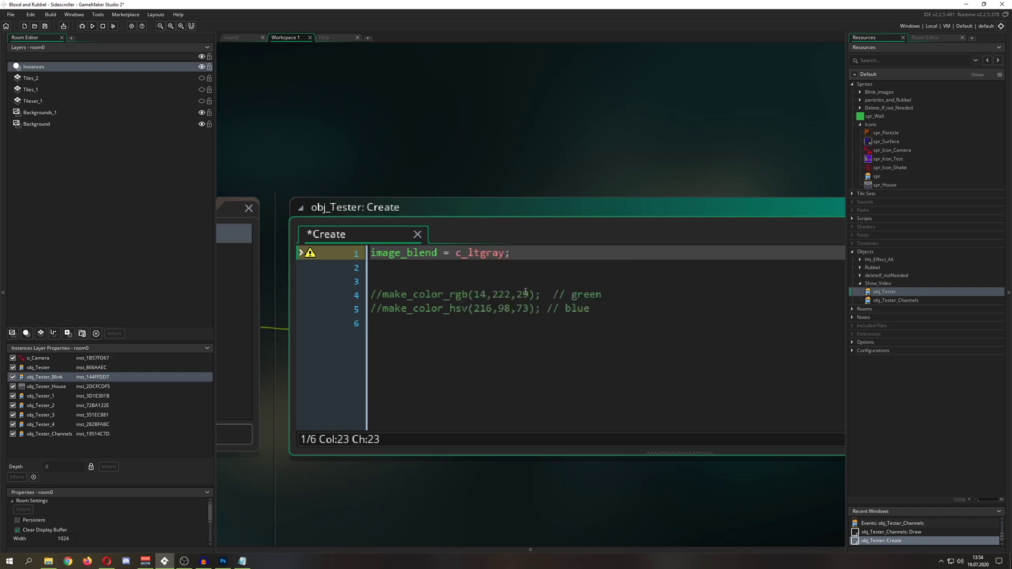
# Step: Run the game with F5 to check the grey tint, then close it
pyautogui.click(498, 269)
pyautogui.press('F5')
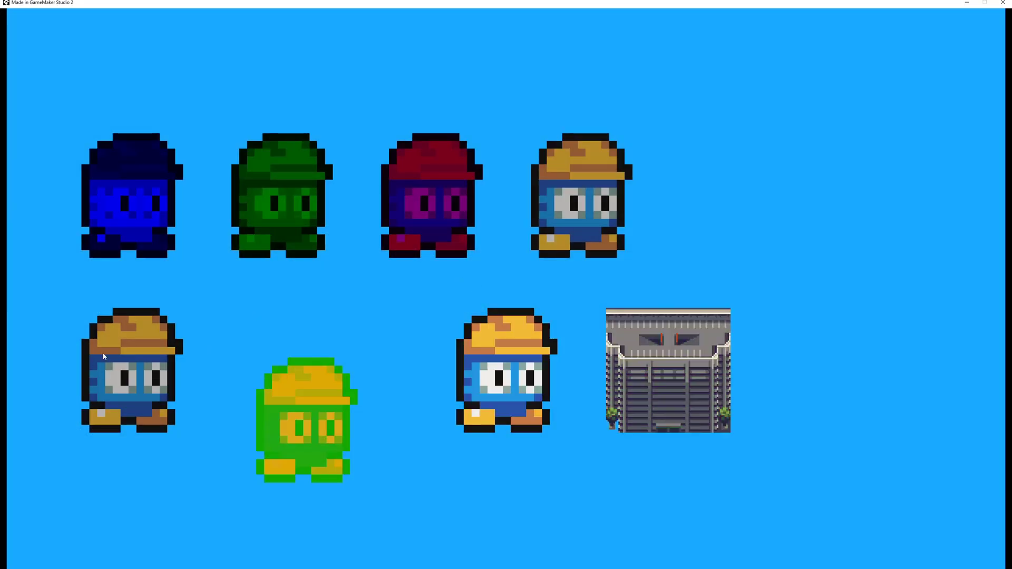
pyautogui.click(1006, 4)
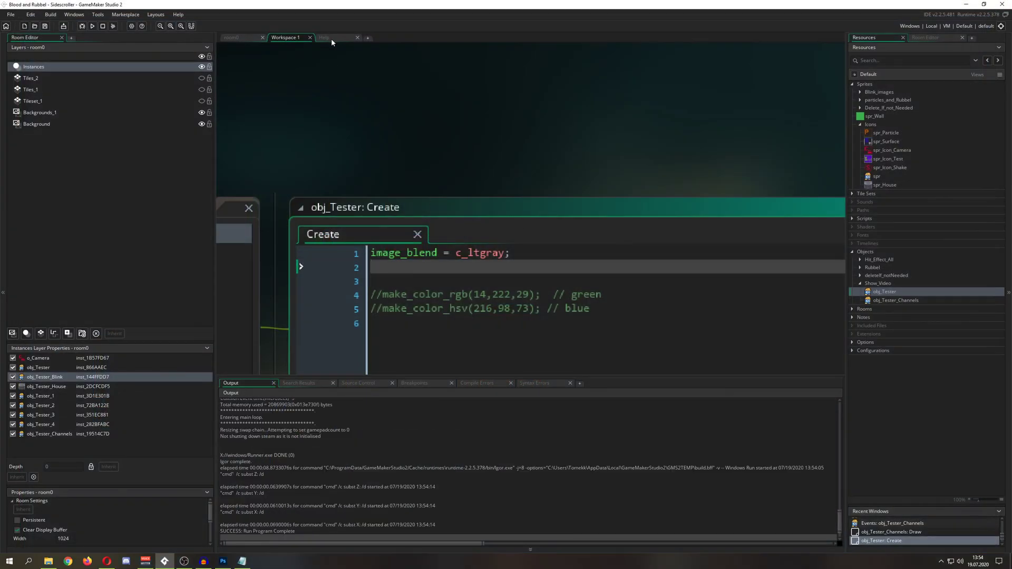
# Step: Open the Colour Functions manual page and highlight the c_red constant in the table
pyautogui.click(331, 39)
pyautogui.click(107, 564)
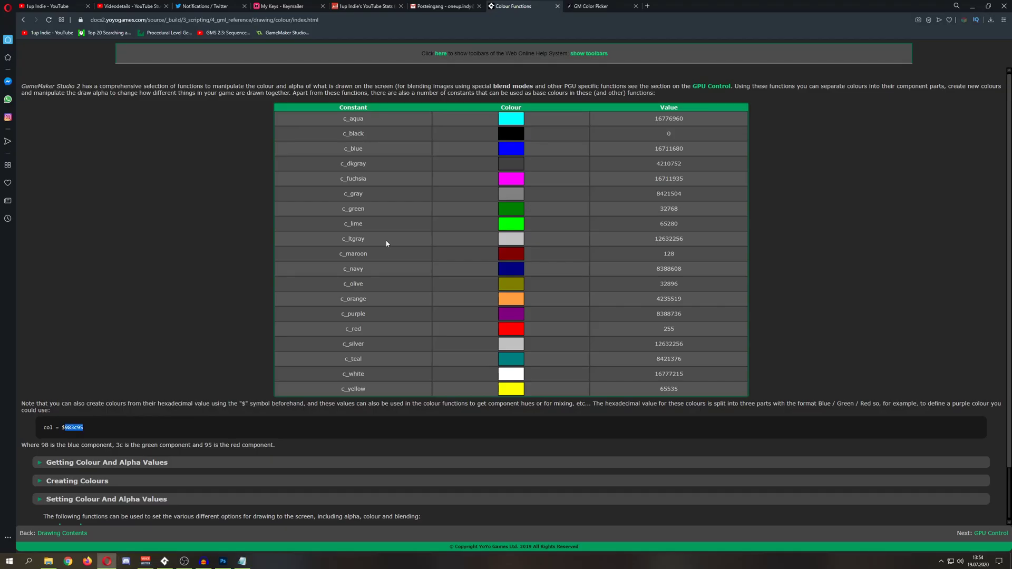
pyautogui.scroll(-1, 456, 184)
pyautogui.scroll(1, 454, 186)
pyautogui.moveTo(361, 334); pyautogui.dragTo(347, 330)
pyautogui.click(401, 329)
# Step: Highlight the $983c95 hex colour example and its $ prefix
pyautogui.scroll(-1, 228, 255)
pyautogui.scroll(1, 229, 255)
pyautogui.moveTo(66, 427); pyautogui.dragTo(83, 427)
pyautogui.click(84, 427)
pyautogui.moveTo(63, 428); pyautogui.dragTo(67, 427)
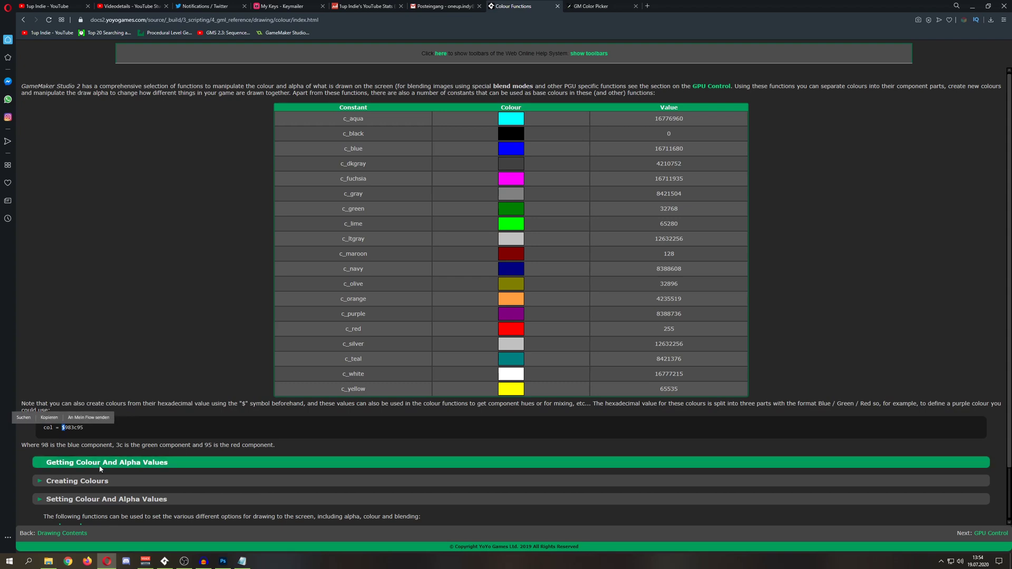
# Step: In GM Color Picker, enter hex #a11b1b and select its GML hex value $1b1ba1
pyautogui.click(590, 6)
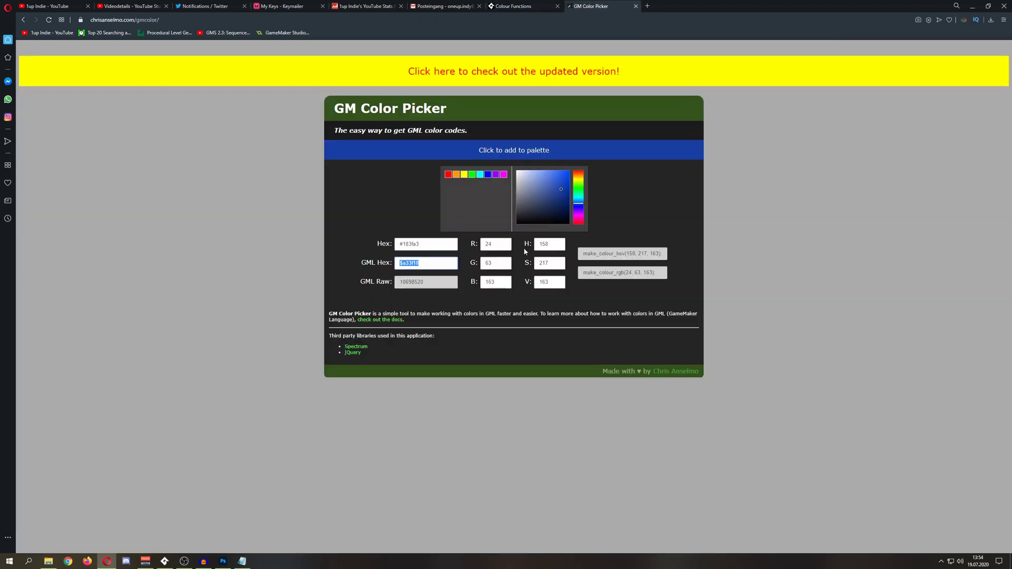
pyautogui.click(593, 21)
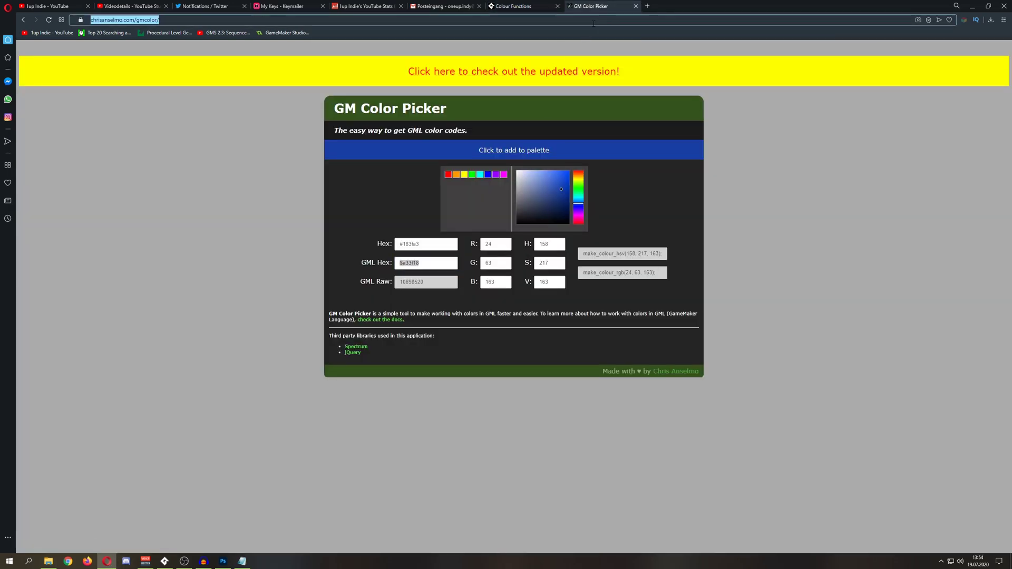
pyautogui.click(261, 241)
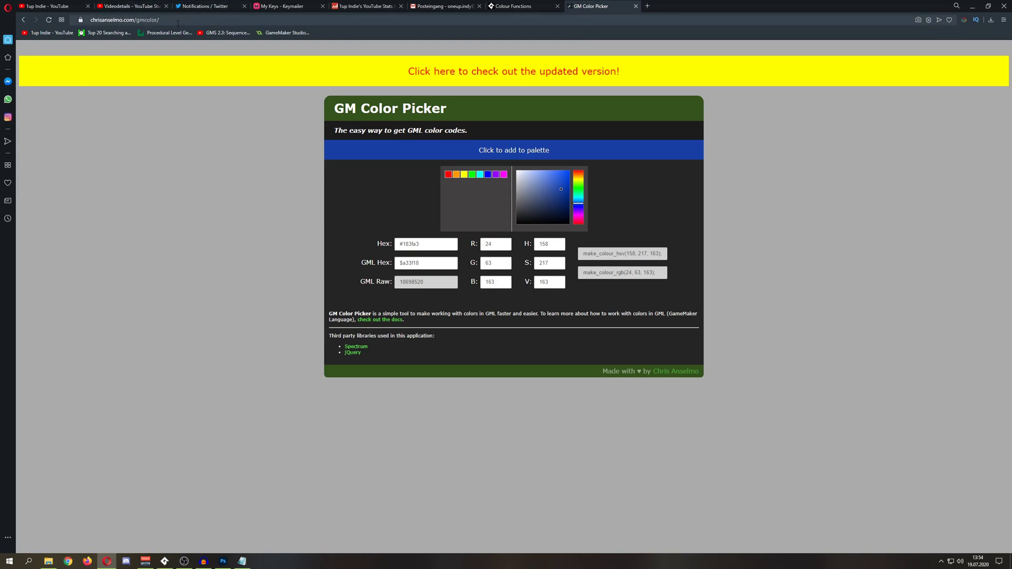
pyautogui.moveTo(542, 188); pyautogui.dragTo(567, 188)
pyautogui.hotkey('ctrl', 'a')
pyautogui.write('#4')
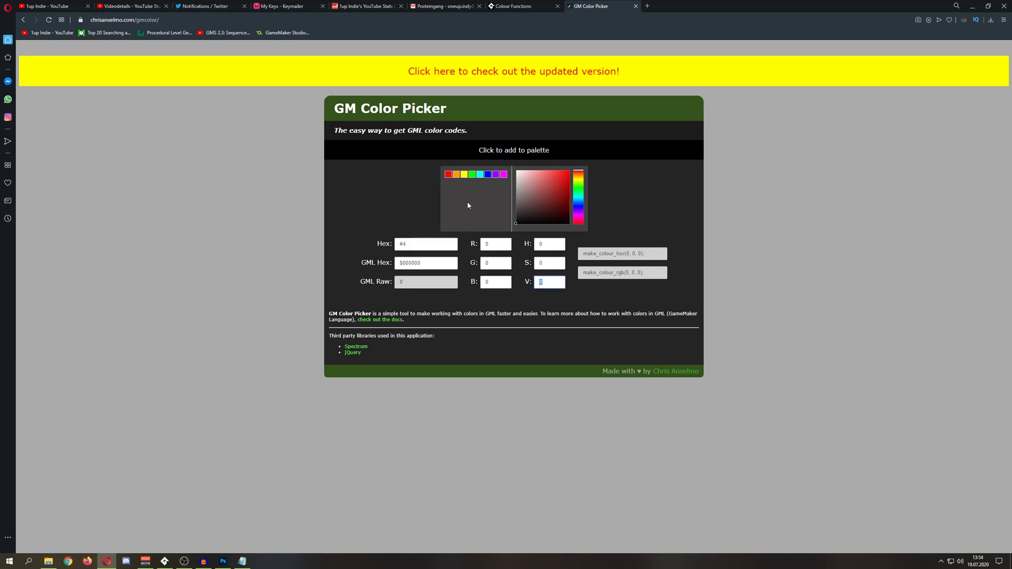
pyautogui.hotkey('ctrl', 'a')
pyautogui.write('#a11b1b')
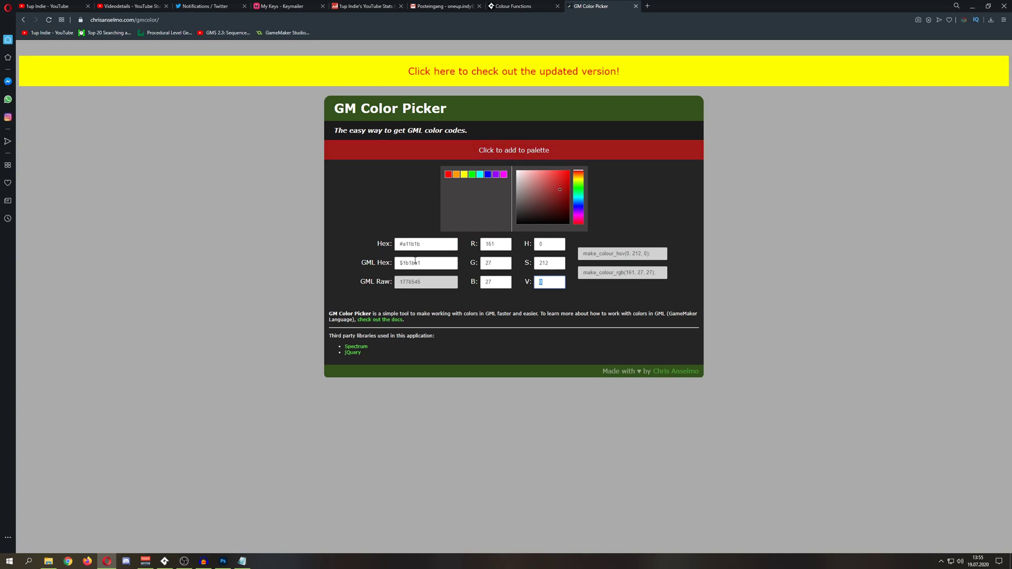
pyautogui.click(420, 262)
# Step: Uncomment line 4 and paste make_color_rgb(14,222,29) over c_ltgray on line 1
pyautogui.click(164, 563)
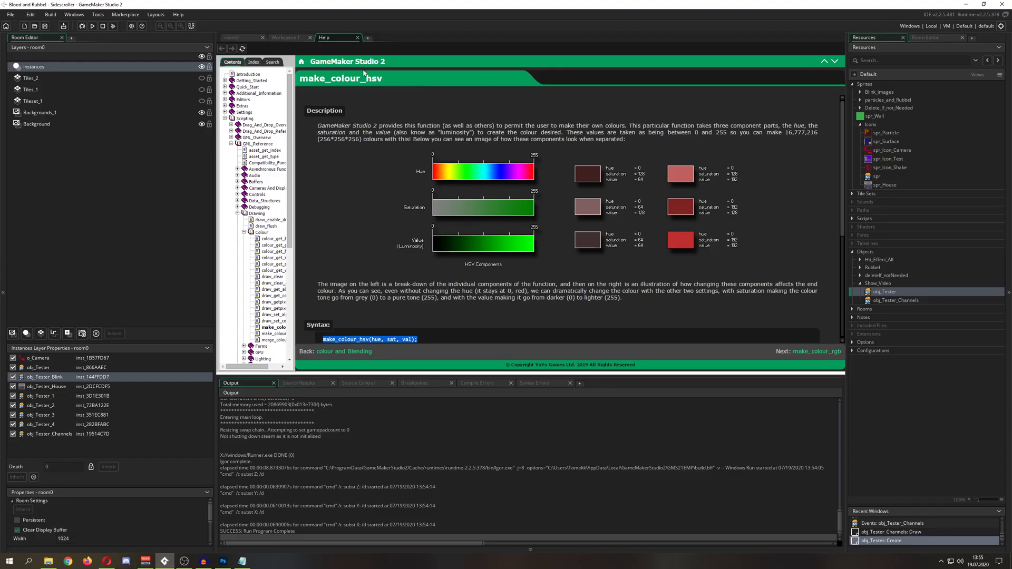
pyautogui.click(284, 38)
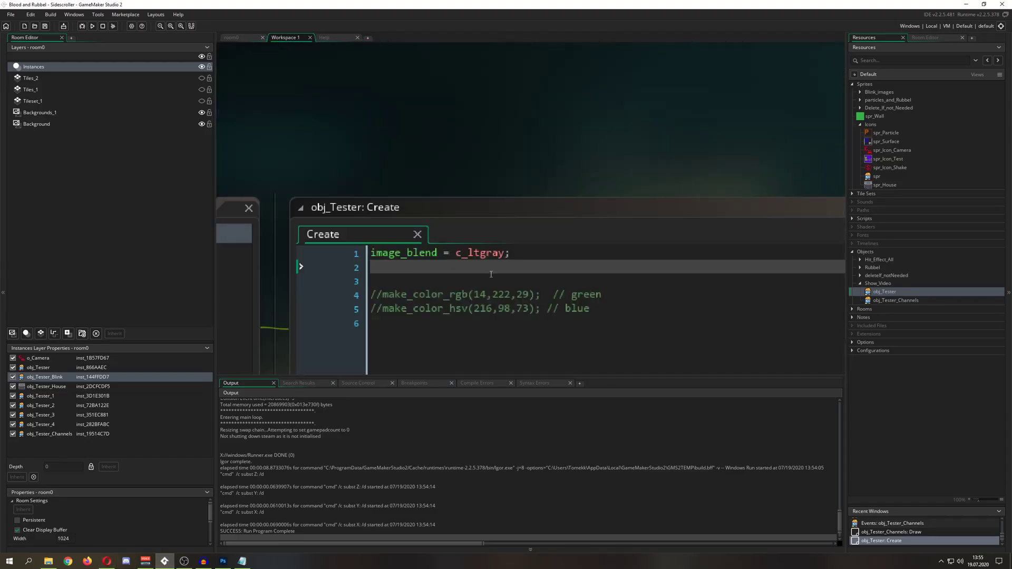
pyautogui.moveTo(381, 292); pyautogui.dragTo(364, 290)
pyautogui.press('BackSpace')
pyautogui.moveTo(534, 295); pyautogui.dragTo(358, 296)
pyautogui.hotkey('ctrl', 'c')
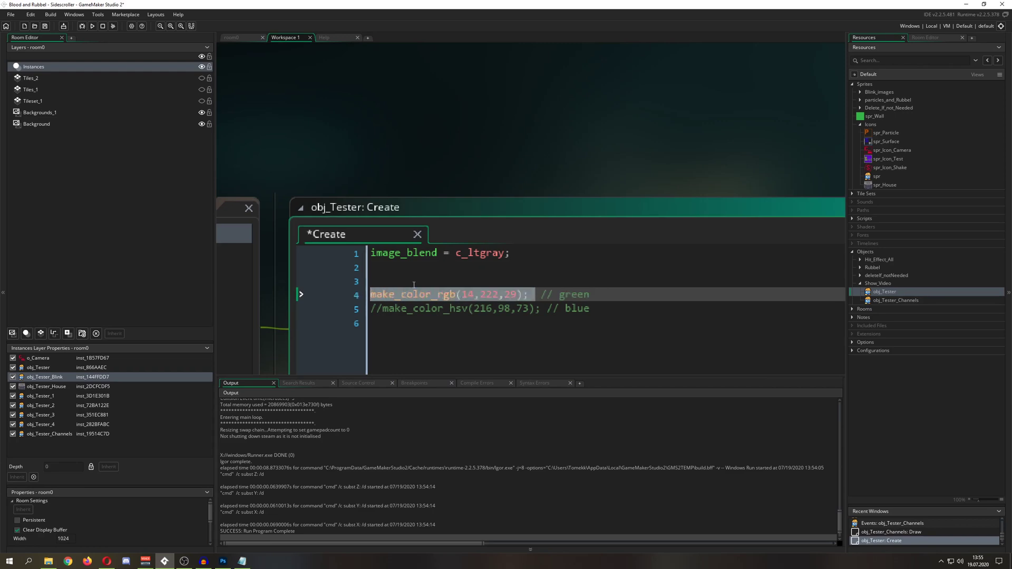
pyautogui.moveTo(516, 255); pyautogui.dragTo(455, 255)
pyautogui.hotkey('ctrl', 'v')
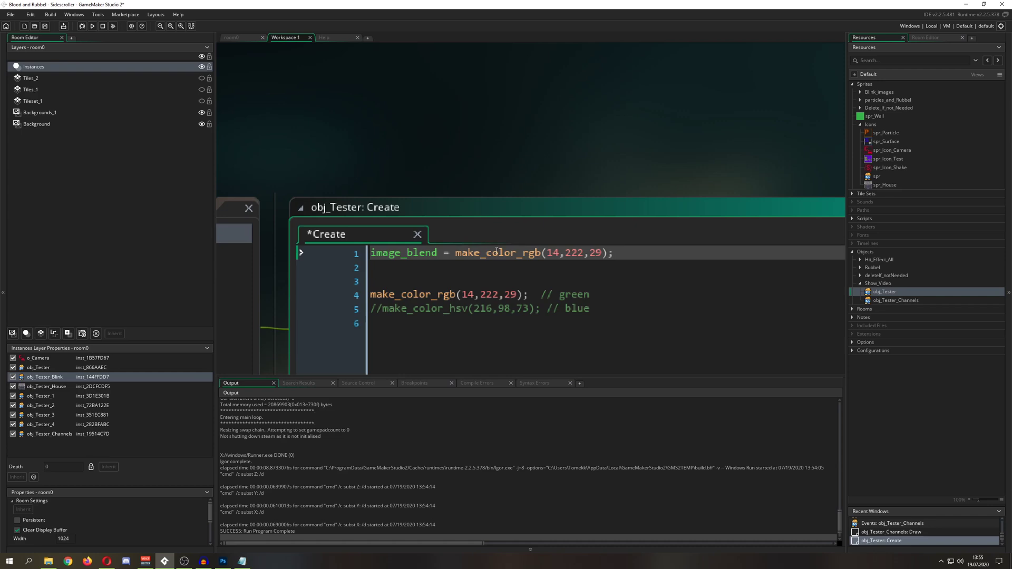
pyautogui.click(589, 253)
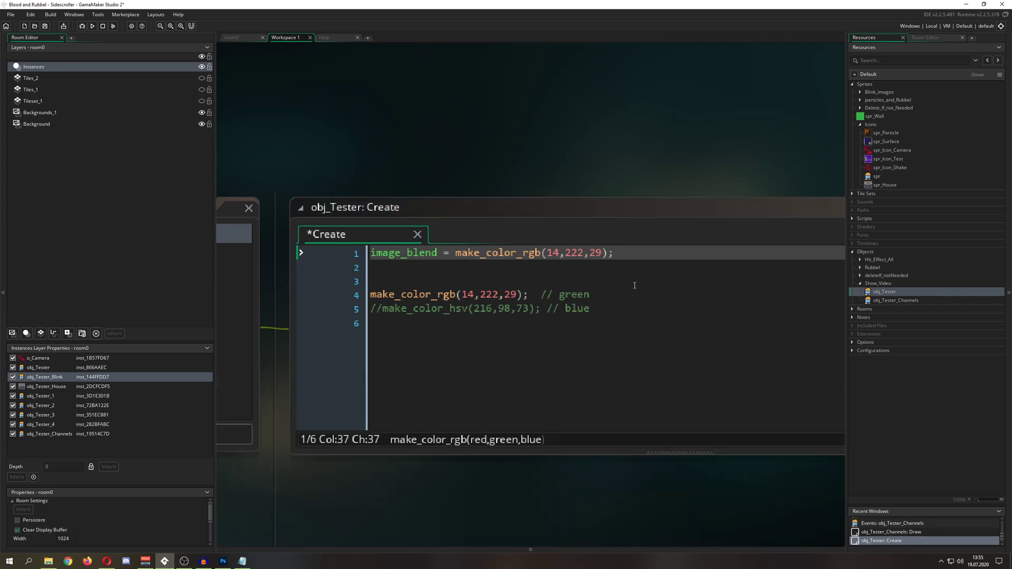
pyautogui.moveTo(606, 253); pyautogui.dragTo(456, 257)
pyautogui.click(535, 264)
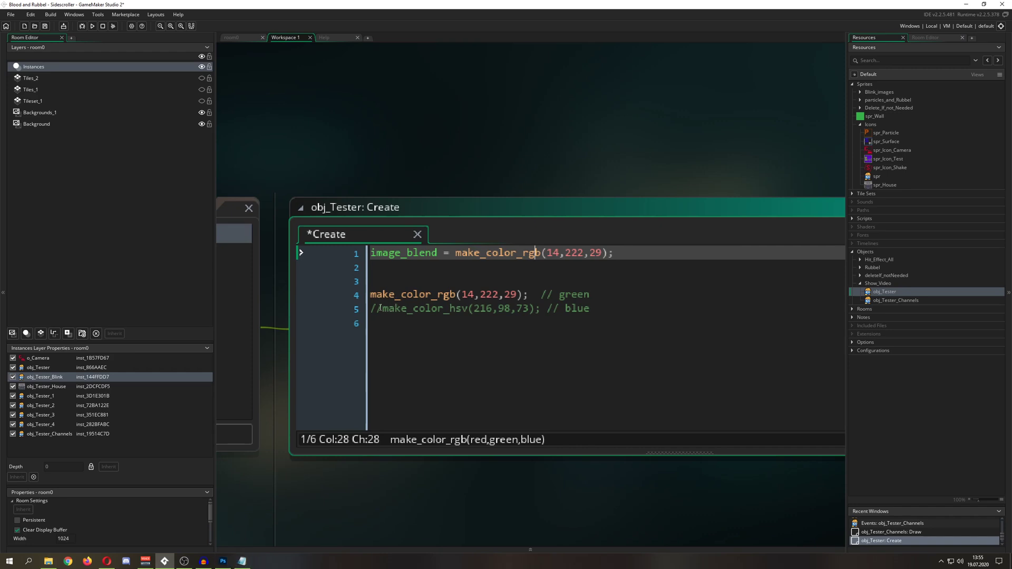
# Step: Uncomment the make_color_hsv example on line 5 and review its arguments
pyautogui.click(334, 309)
pyautogui.press('Delete')
pyautogui.press('Delete')
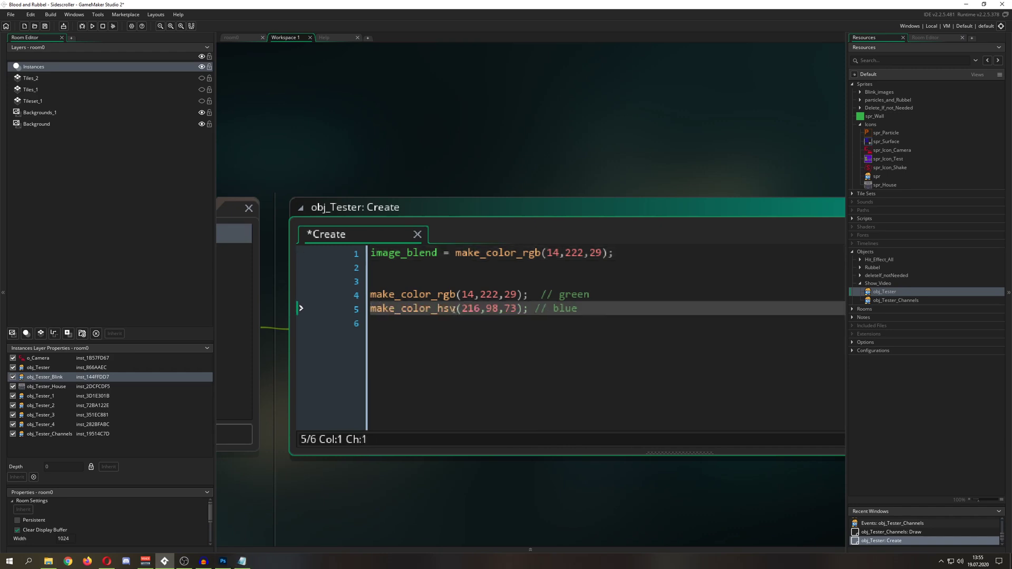
pyautogui.click(453, 310)
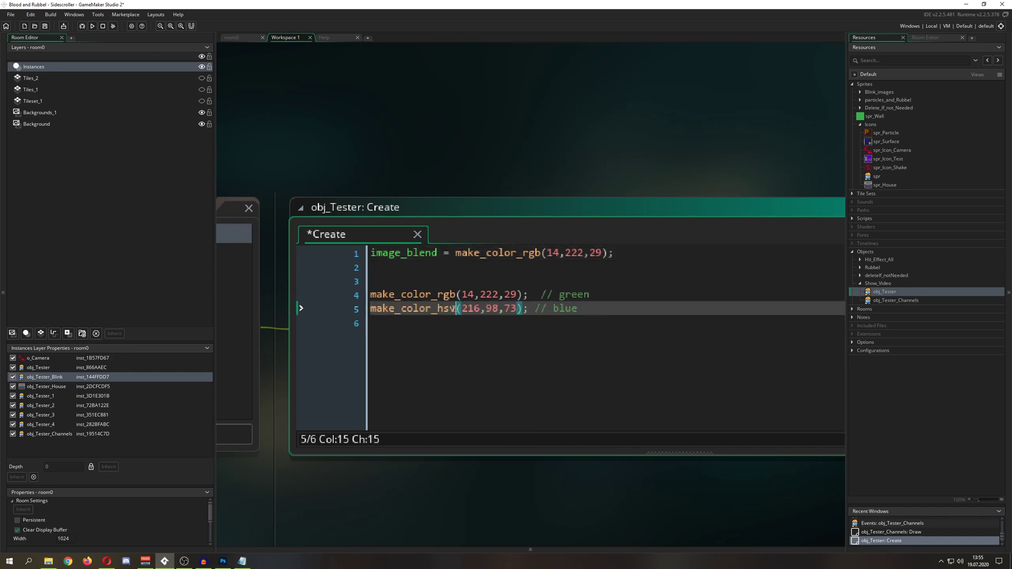
pyautogui.click(457, 311)
pyautogui.click(512, 309)
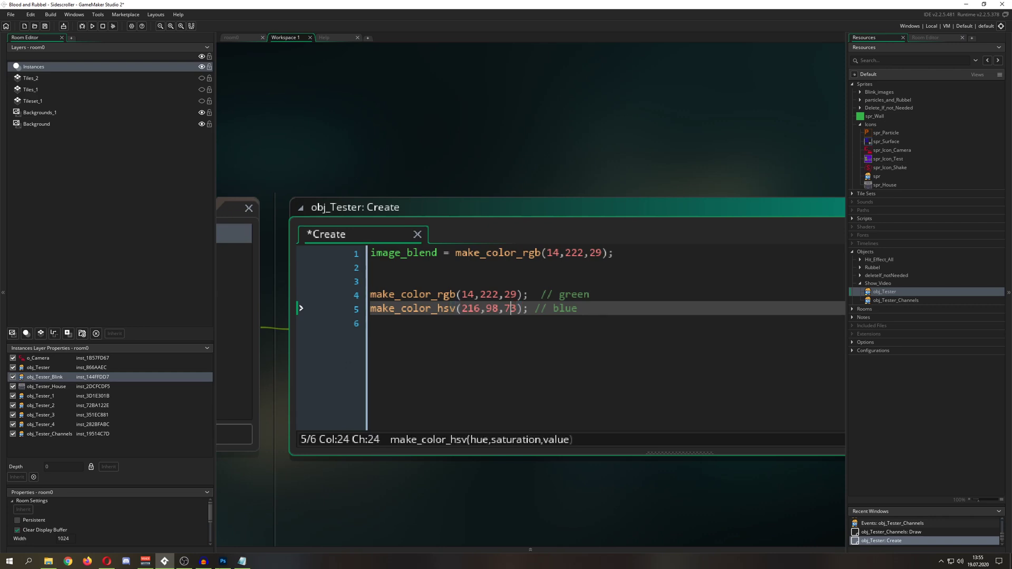
pyautogui.hotkey('alt', 'Tab')
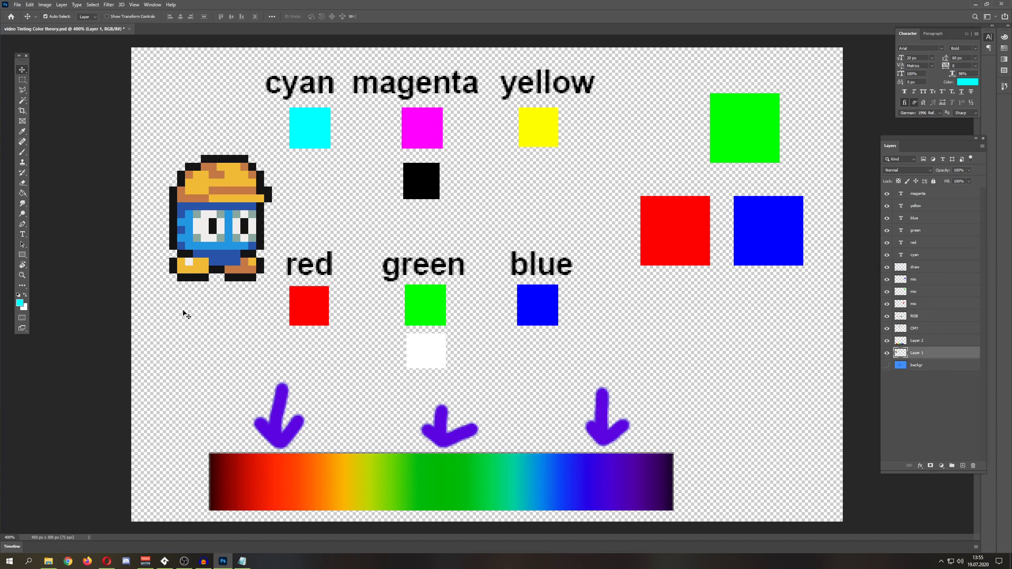
pyautogui.click(20, 303)
pyautogui.moveTo(601, 157); pyautogui.dragTo(540, 117)
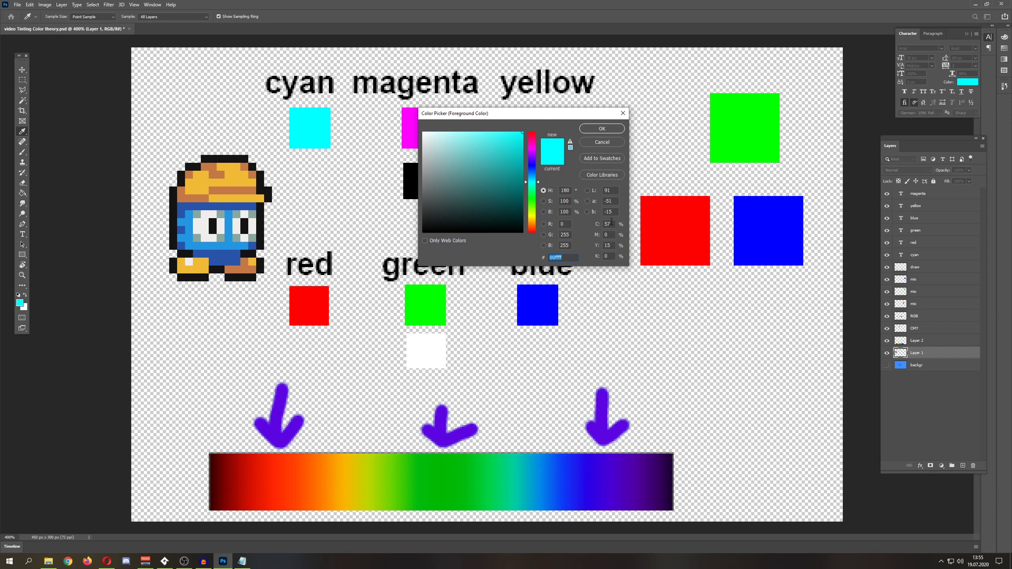
pyautogui.moveTo(571, 113)
pyautogui.mouseDown()
pyautogui.moveTo(589, 146)
pyautogui.moveTo(587, 122)
pyautogui.mouseUp()
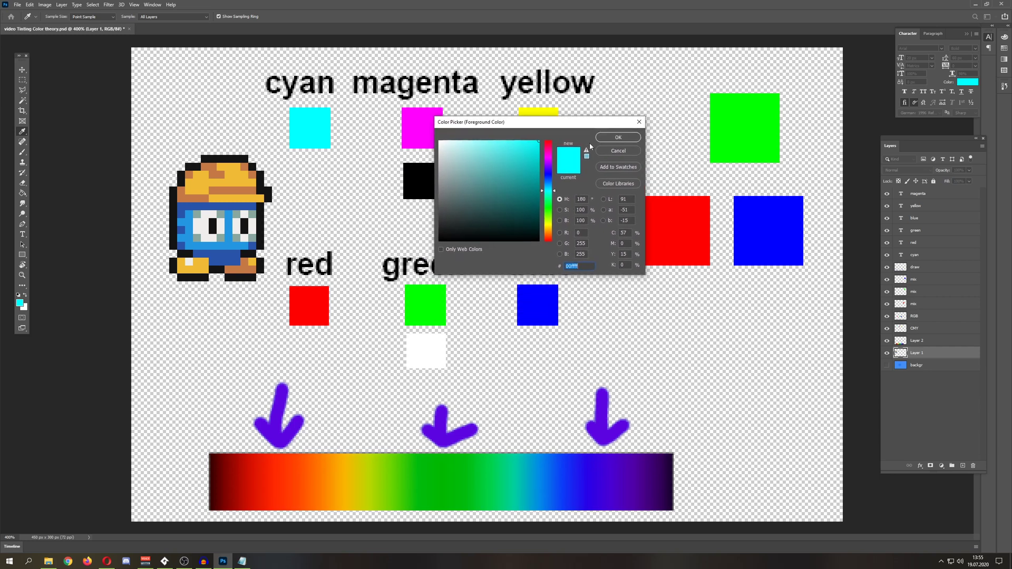
pyautogui.moveTo(604, 124); pyautogui.dragTo(654, 132)
pyautogui.click(628, 241)
pyautogui.click(630, 251)
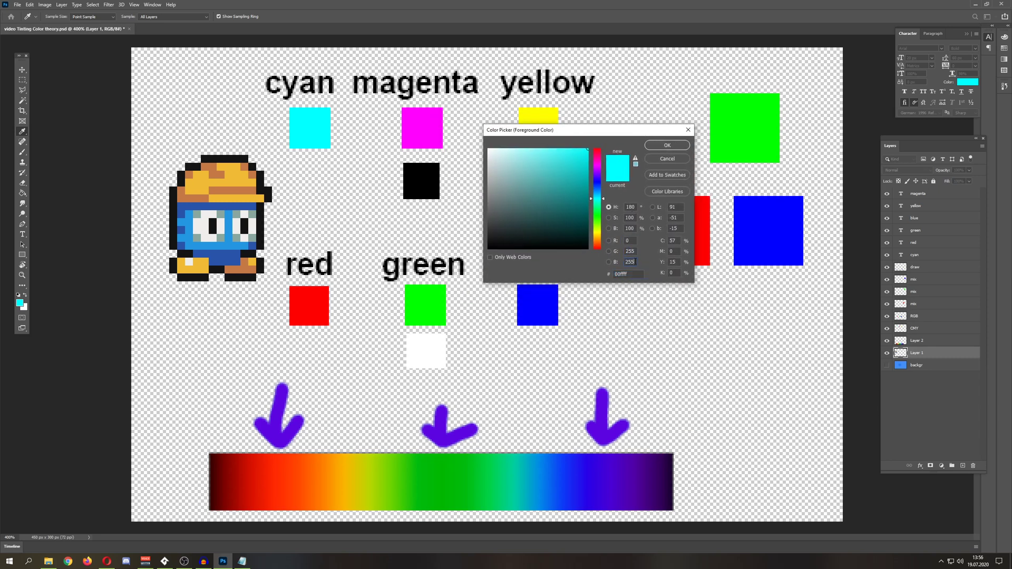
pyautogui.click(637, 206)
pyautogui.click(631, 228)
pyautogui.moveTo(642, 131); pyautogui.dragTo(650, 222)
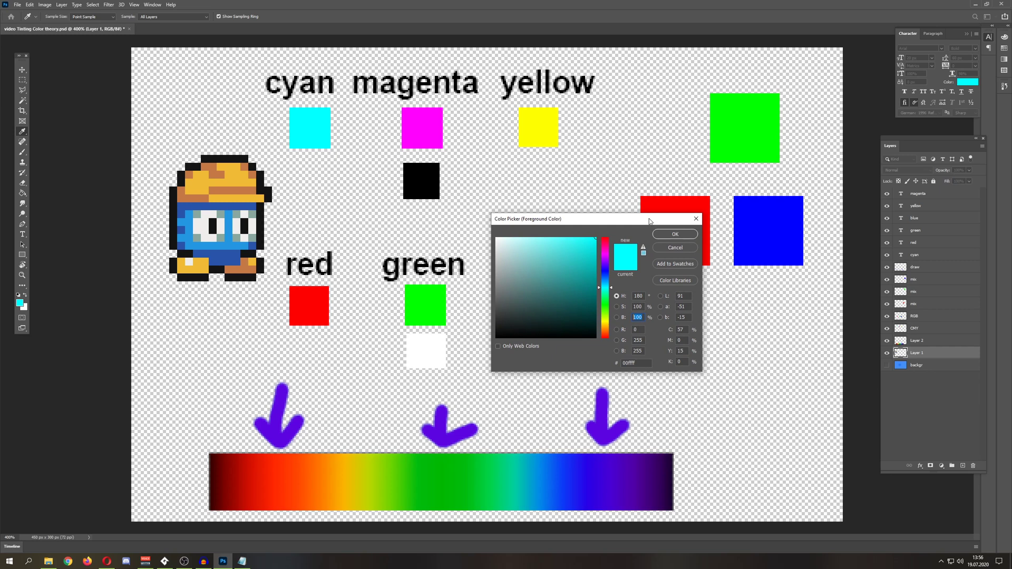
pyautogui.moveTo(654, 220); pyautogui.dragTo(642, 164)
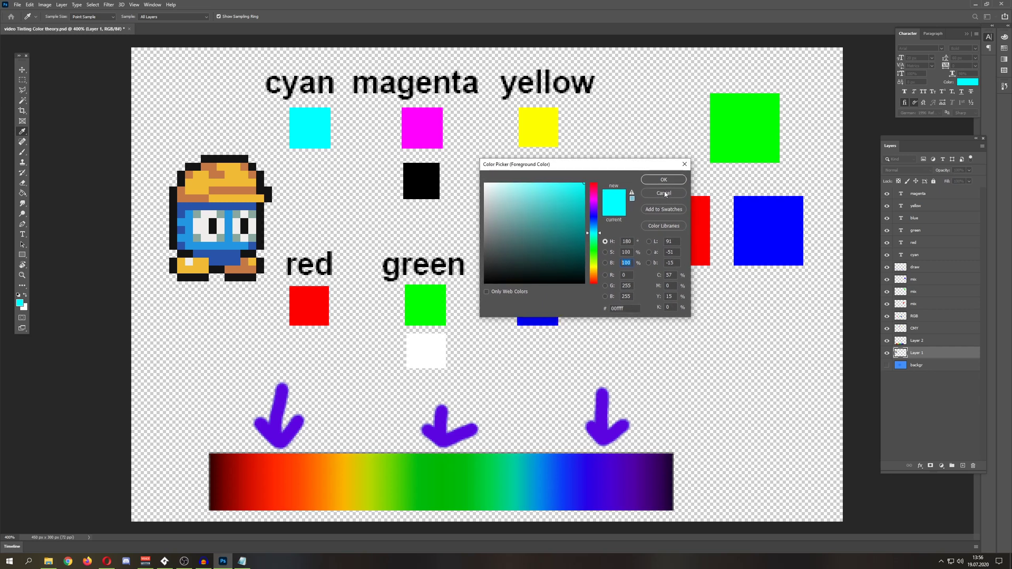
pyautogui.click(664, 194)
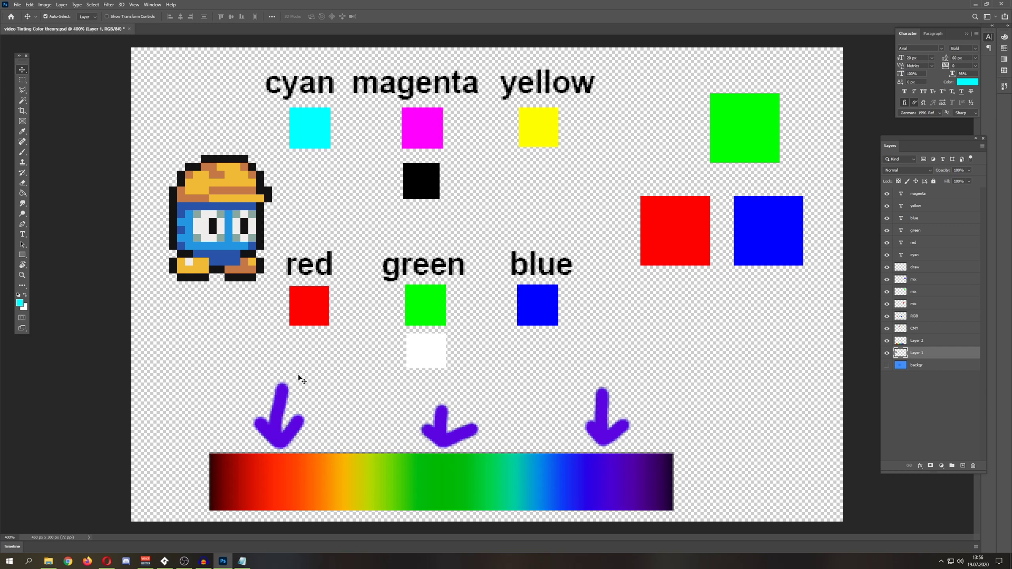
pyautogui.moveTo(333, 273)
pyautogui.mouseDown()
pyautogui.moveTo(324, 274)
pyautogui.moveTo(333, 276)
pyautogui.mouseUp()
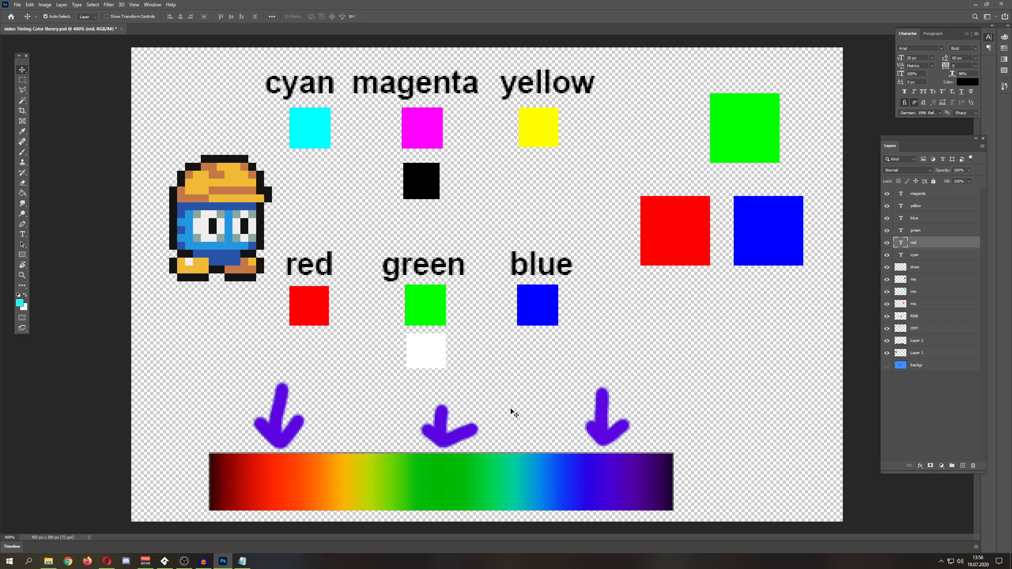
# Step: Drag the red, blue and green squares on top of each other so their overlaps mix
pyautogui.moveTo(426, 270); pyautogui.dragTo(426, 267)
pyautogui.moveTo(662, 264)
pyautogui.mouseDown()
pyautogui.moveTo(638, 260)
pyautogui.moveTo(655, 250)
pyautogui.mouseUp()
pyautogui.moveTo(801, 227); pyautogui.dragTo(804, 235)
pyautogui.moveTo(690, 208); pyautogui.dragTo(731, 248)
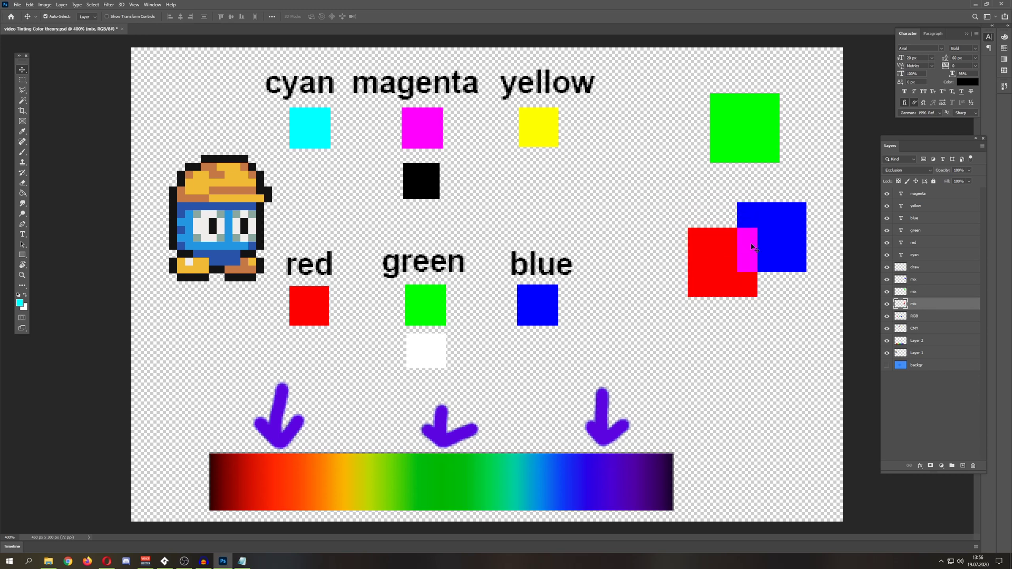
pyautogui.moveTo(755, 136); pyautogui.dragTo(754, 224)
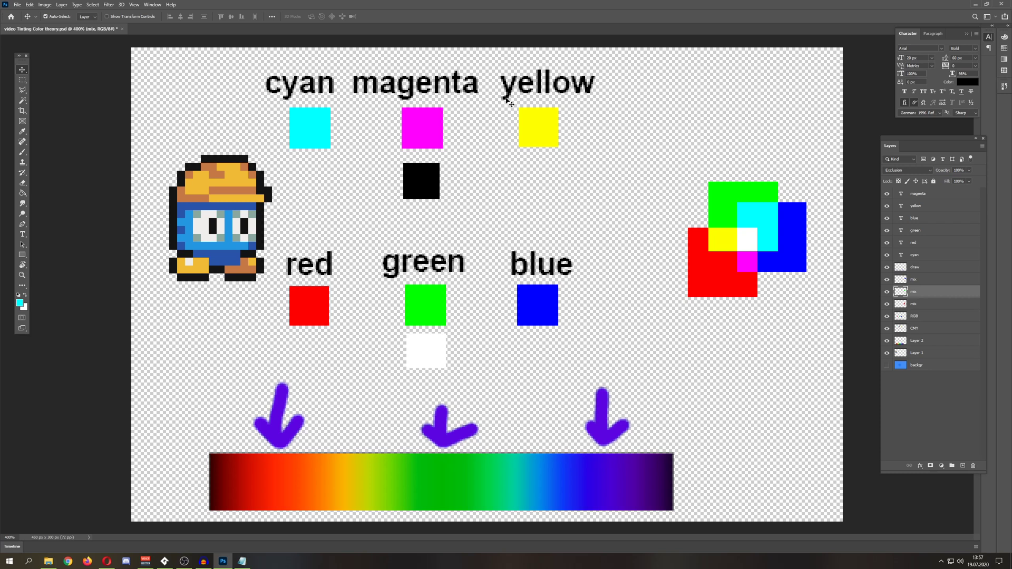
pyautogui.moveTo(721, 212); pyautogui.dragTo(718, 212)
# Step: Brush an arrow above the spectrum, then repaint it in a blue-violet foreground colour
pyautogui.click(22, 152)
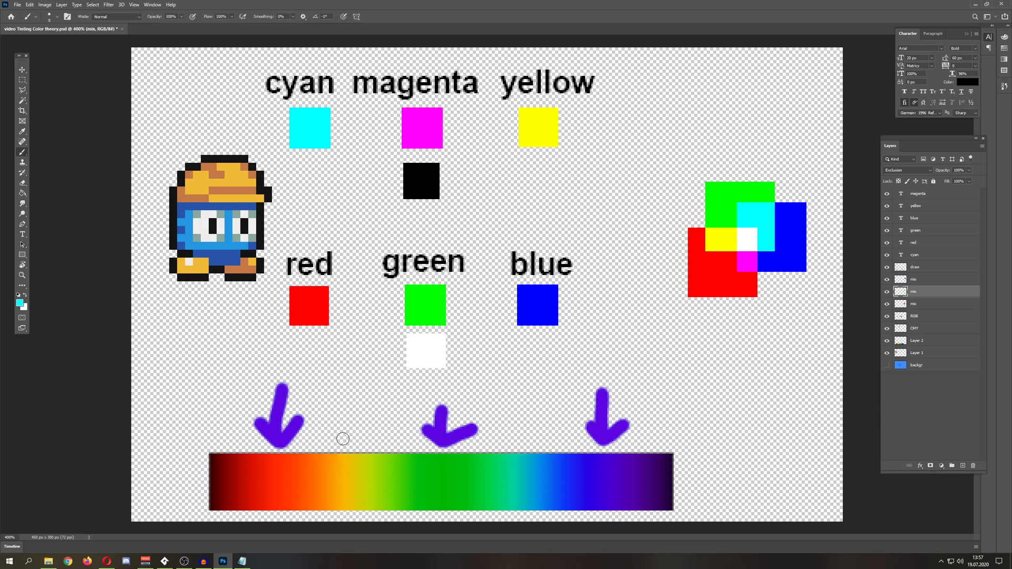
pyautogui.moveTo(355, 409)
pyautogui.mouseDown()
pyautogui.moveTo(343, 427)
pyautogui.moveTo(358, 446)
pyautogui.moveTo(378, 425)
pyautogui.mouseUp()
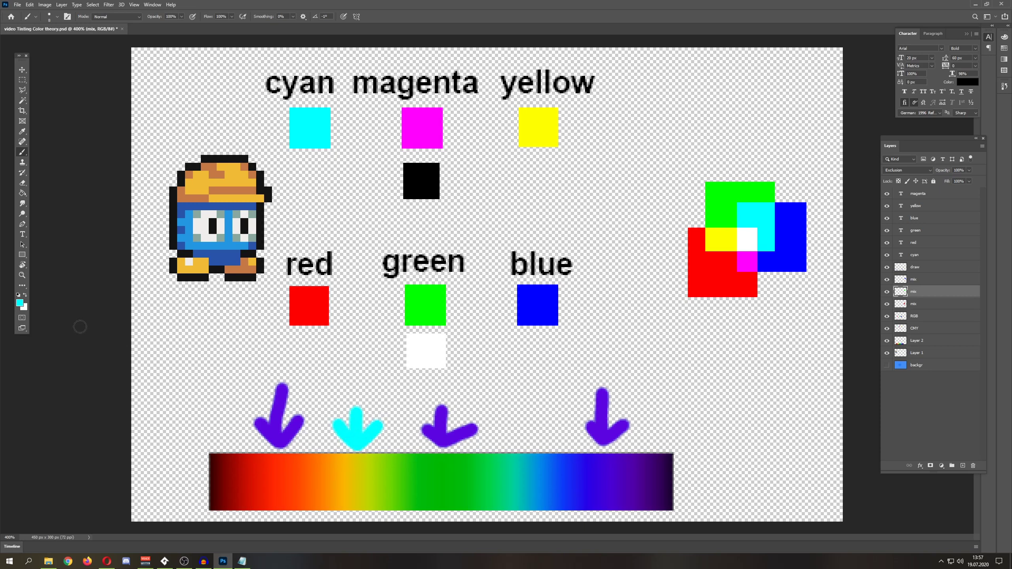
pyautogui.click(20, 303)
pyautogui.moveTo(593, 233)
pyautogui.mouseDown()
pyautogui.moveTo(593, 201)
pyautogui.moveTo(593, 214)
pyautogui.mouseUp()
pyautogui.click(578, 190)
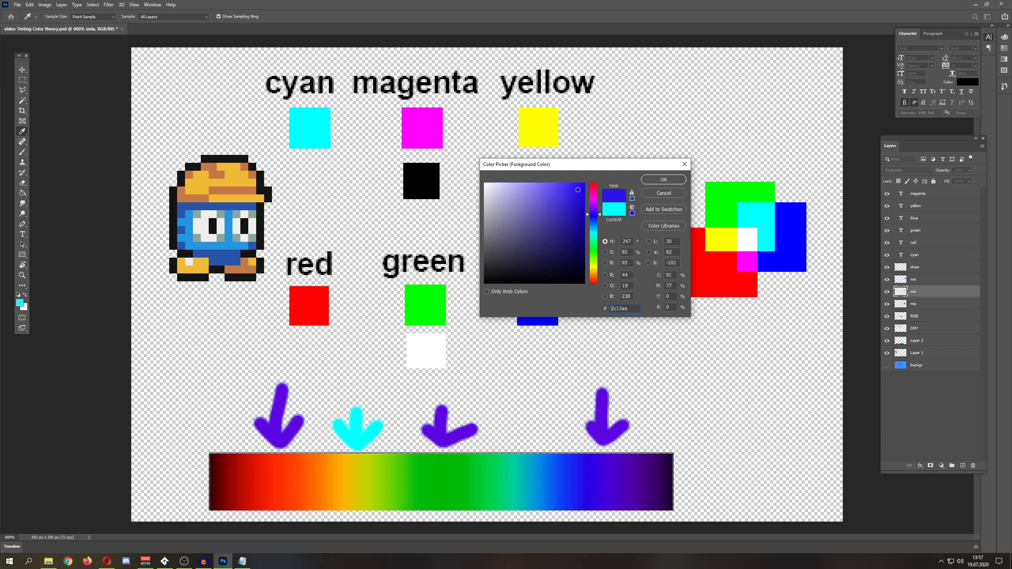
pyautogui.click(664, 179)
pyautogui.moveTo(356, 406)
pyautogui.mouseDown()
pyautogui.moveTo(354, 434)
pyautogui.moveTo(341, 432)
pyautogui.moveTo(373, 427)
pyautogui.mouseUp()
# Step: Switch the foreground colour to green and repaint the arrow green
pyautogui.click(21, 303)
pyautogui.click(594, 244)
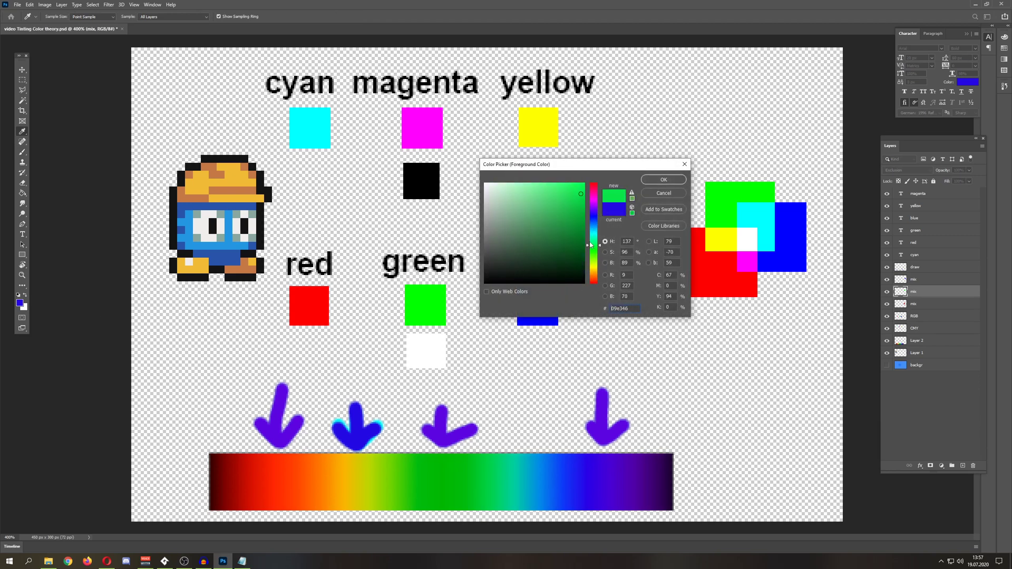
pyautogui.click(664, 179)
pyautogui.moveTo(357, 408)
pyautogui.mouseDown()
pyautogui.moveTo(346, 435)
pyautogui.moveTo(358, 443)
pyautogui.moveTo(383, 426)
pyautogui.mouseUp()
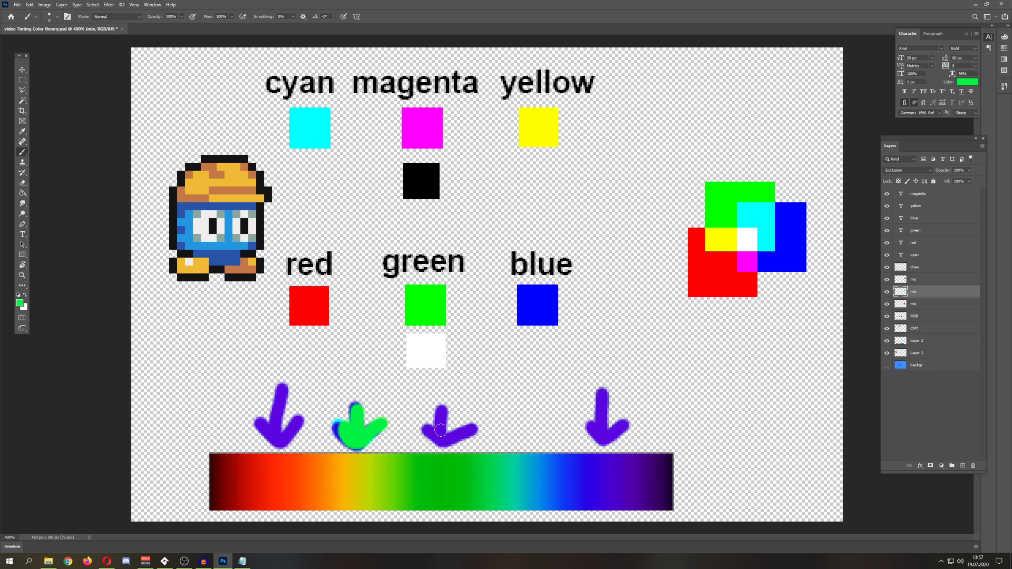
# Step: Reposition the green and red squares with the Move tool
pyautogui.click(23, 70)
pyautogui.moveTo(725, 185); pyautogui.dragTo(722, 101)
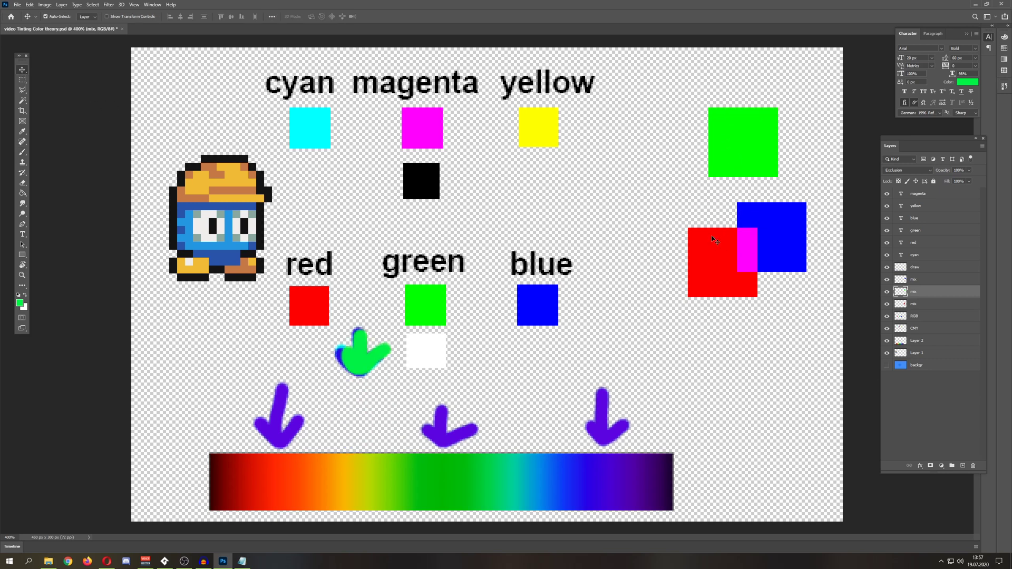
pyautogui.moveTo(713, 240); pyautogui.dragTo(674, 227)
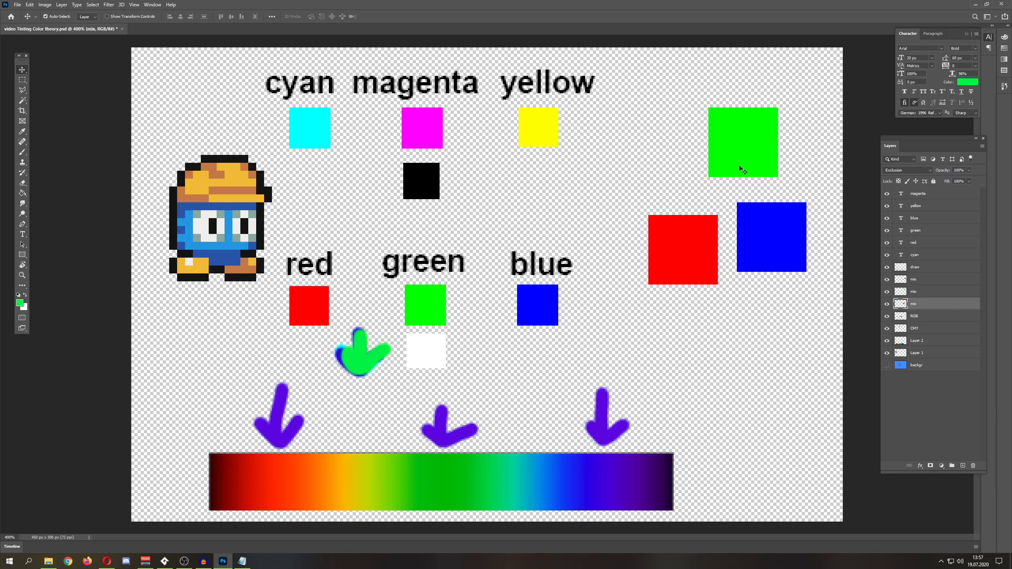
pyautogui.moveTo(747, 145); pyautogui.dragTo(730, 296)
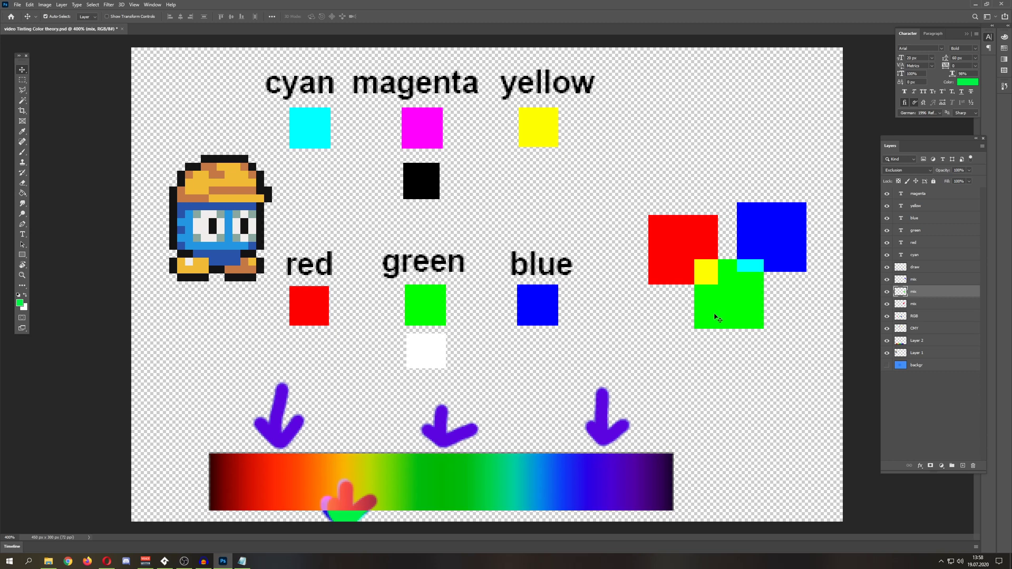
pyautogui.moveTo(719, 314); pyautogui.dragTo(725, 185)
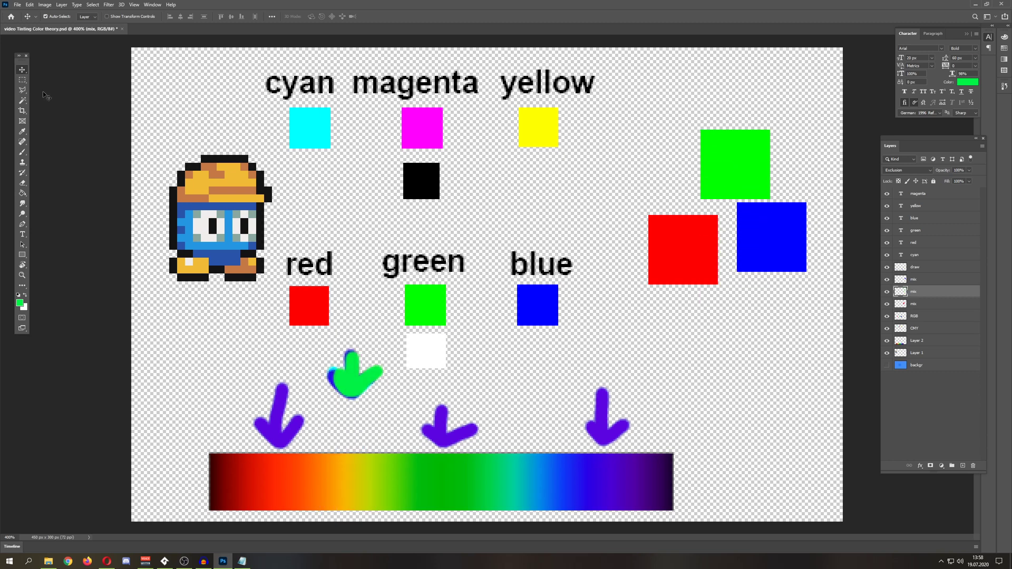
# Step: Marquee-select the green arrow, delete it, and deselect
pyautogui.click(25, 82)
pyautogui.moveTo(306, 331); pyautogui.dragTo(412, 438)
pyautogui.press('Delete')
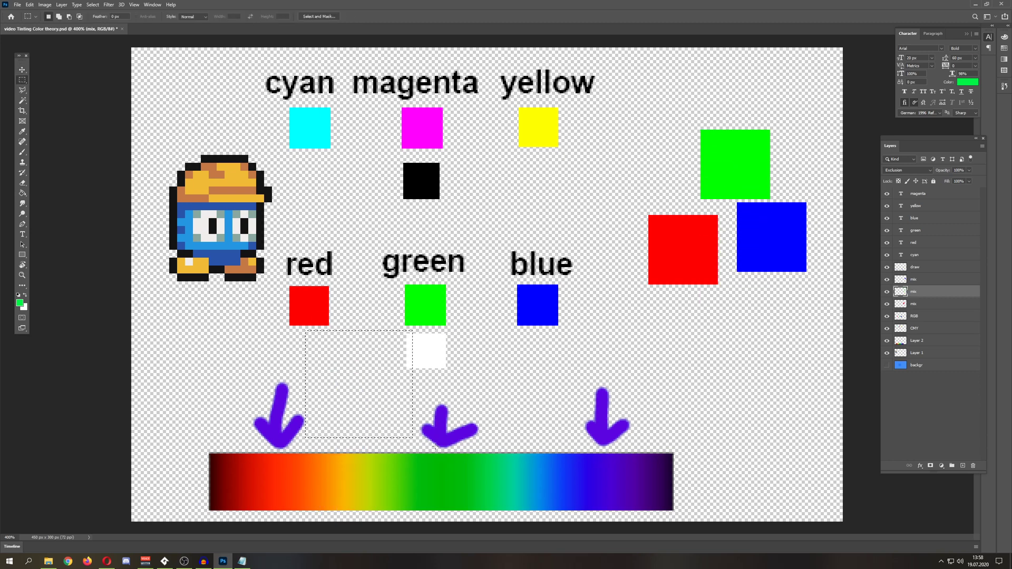
pyautogui.hotkey('ctrl', 'd')
# Step: Nudge the green and red squares, then slide the blue square over the red one
pyautogui.click(22, 70)
pyautogui.moveTo(714, 186); pyautogui.dragTo(682, 171)
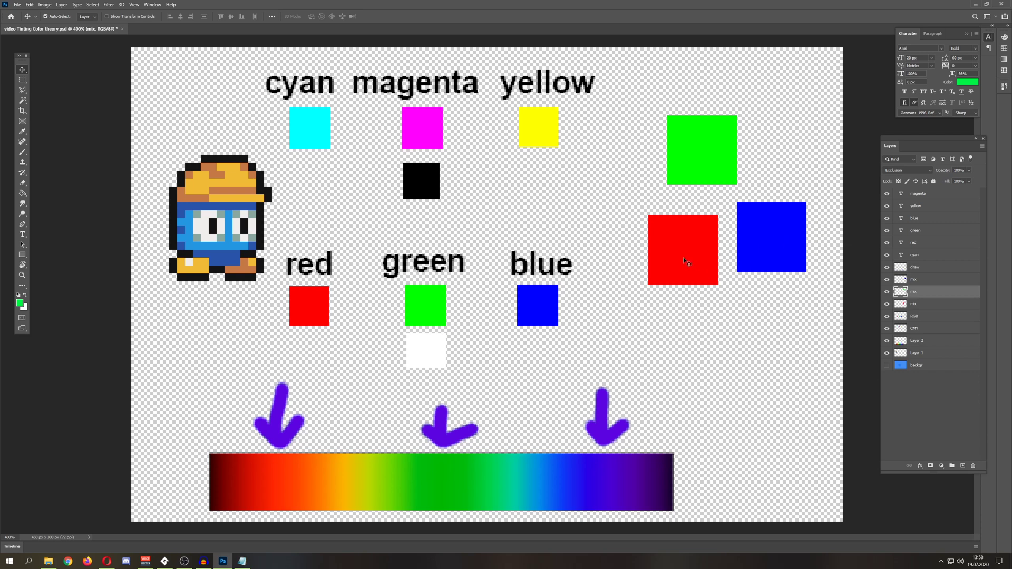
pyautogui.moveTo(686, 260)
pyautogui.mouseDown()
pyautogui.moveTo(667, 327)
pyautogui.moveTo(673, 263)
pyautogui.mouseUp()
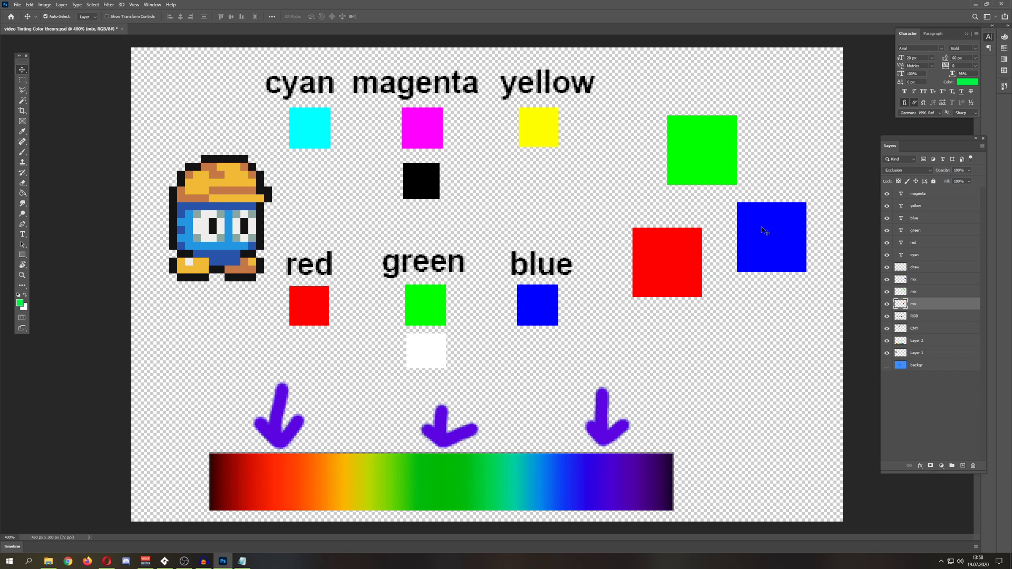
pyautogui.moveTo(762, 231); pyautogui.dragTo(710, 256)
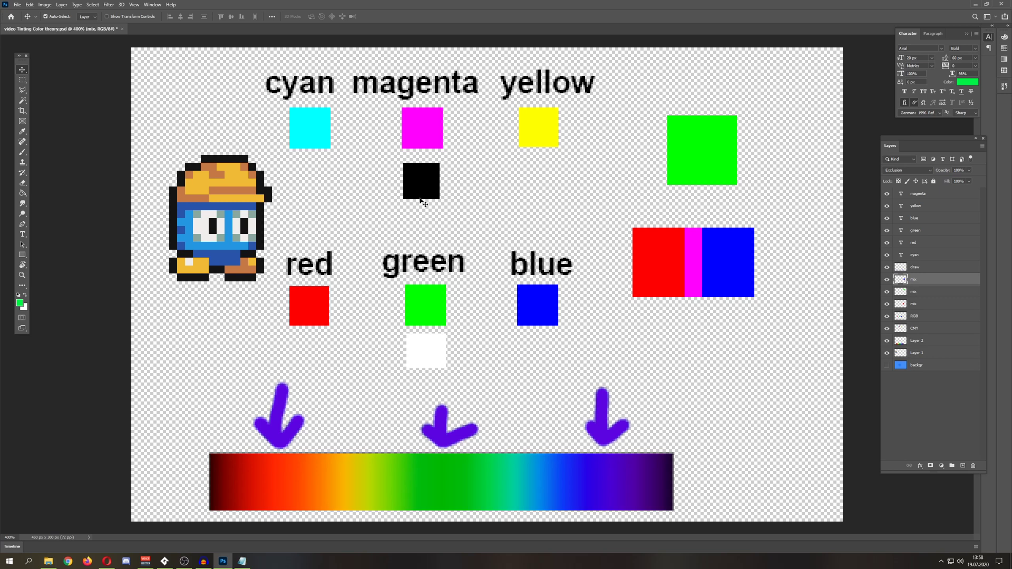
# Step: On the CMY layer, eyedrop the magenta and confirm ff00ff in the Color Picker
pyautogui.click(424, 132)
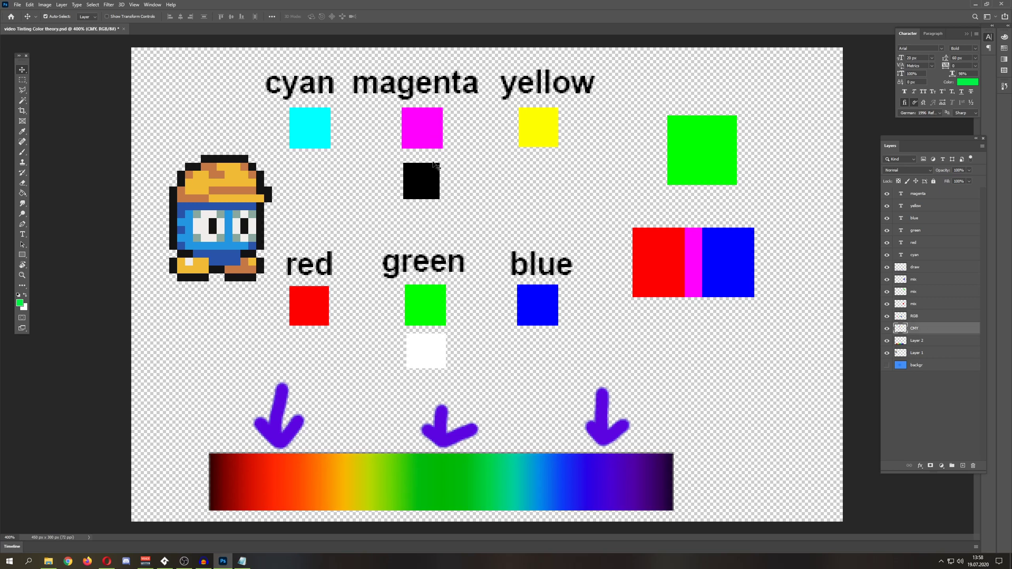
pyautogui.click(22, 131)
pyautogui.click(405, 129)
pyautogui.click(20, 303)
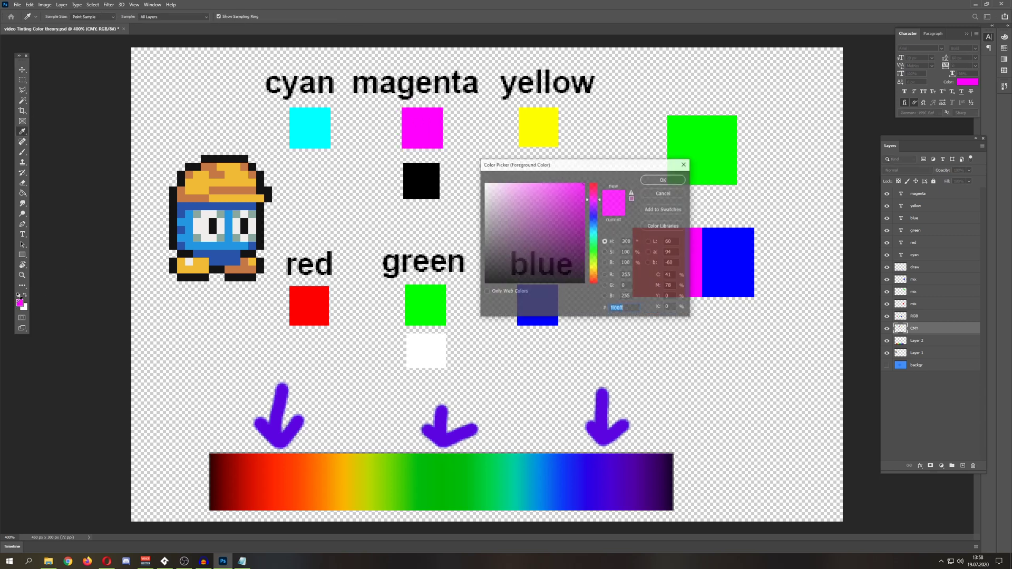
pyautogui.click(625, 287)
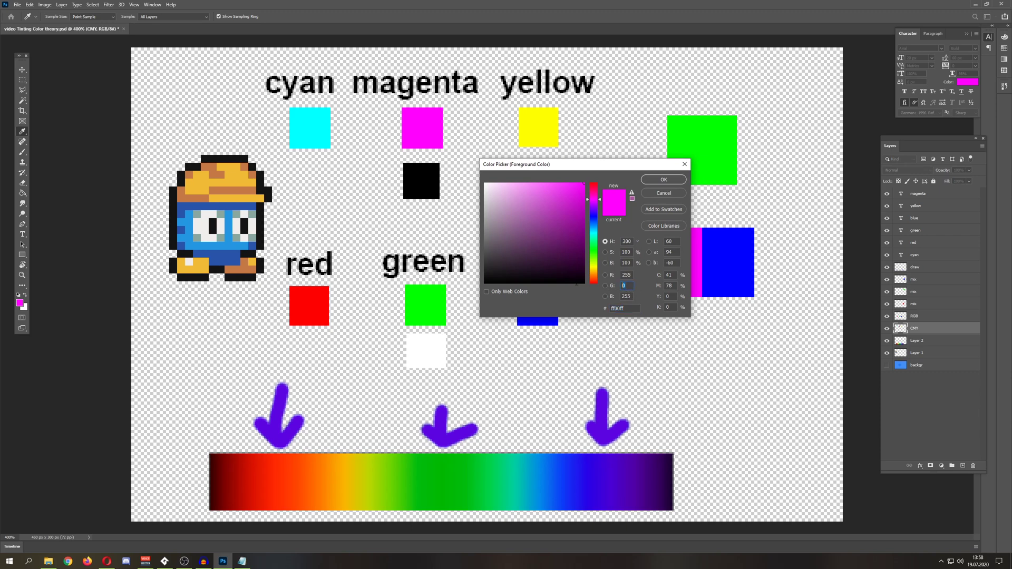
pyautogui.click(659, 196)
pyautogui.press('v')
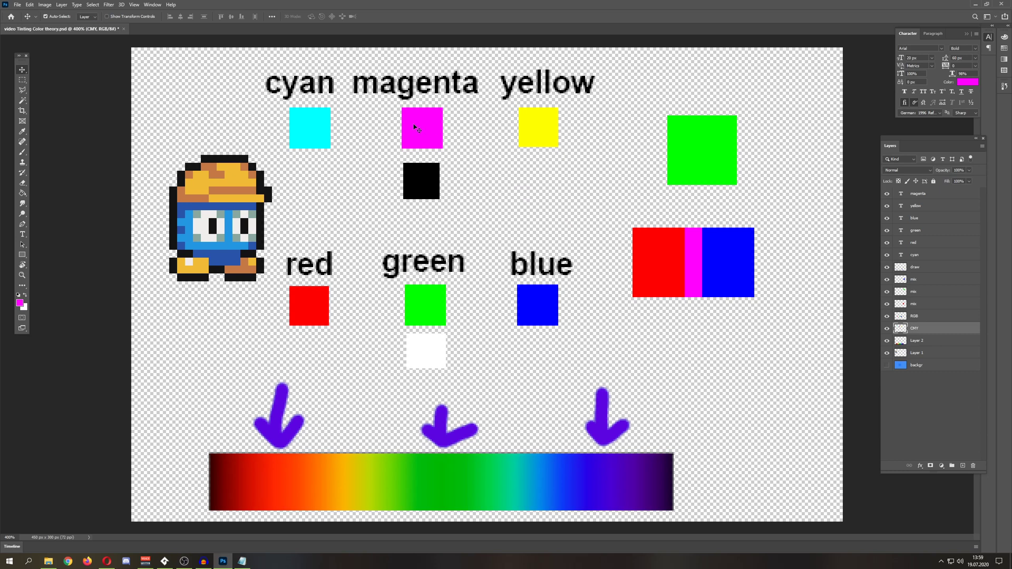
# Step: Reopen the foreground Color Picker, move the dialog aside, then close it
pyautogui.click(21, 303)
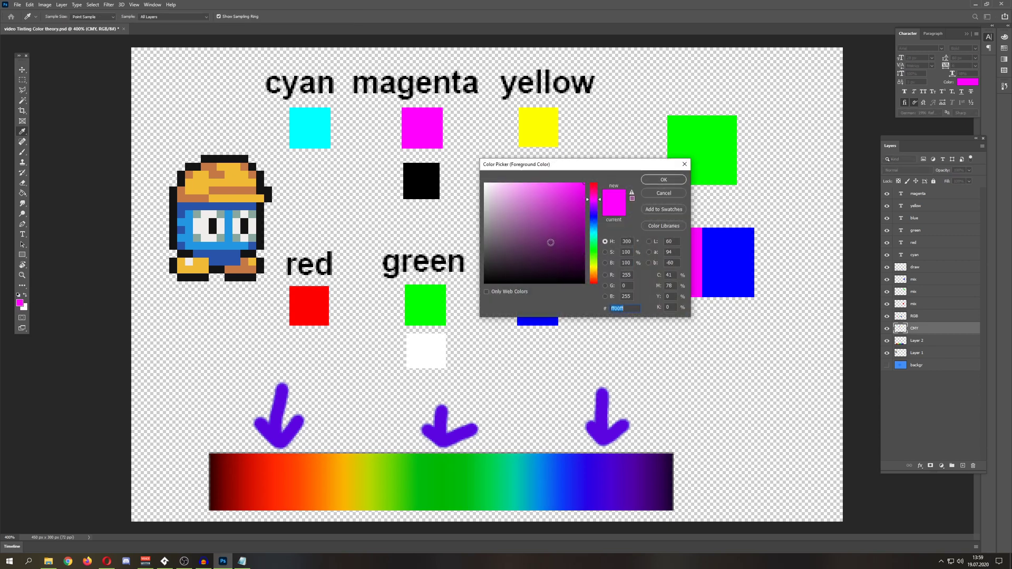
pyautogui.moveTo(611, 165); pyautogui.dragTo(655, 152)
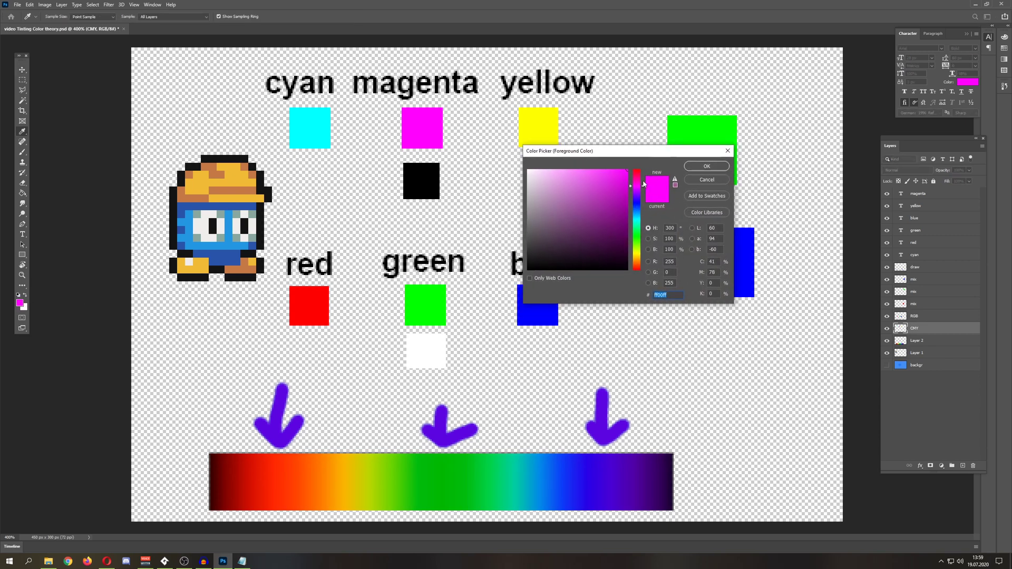
pyautogui.moveTo(590, 152); pyautogui.dragTo(567, 213)
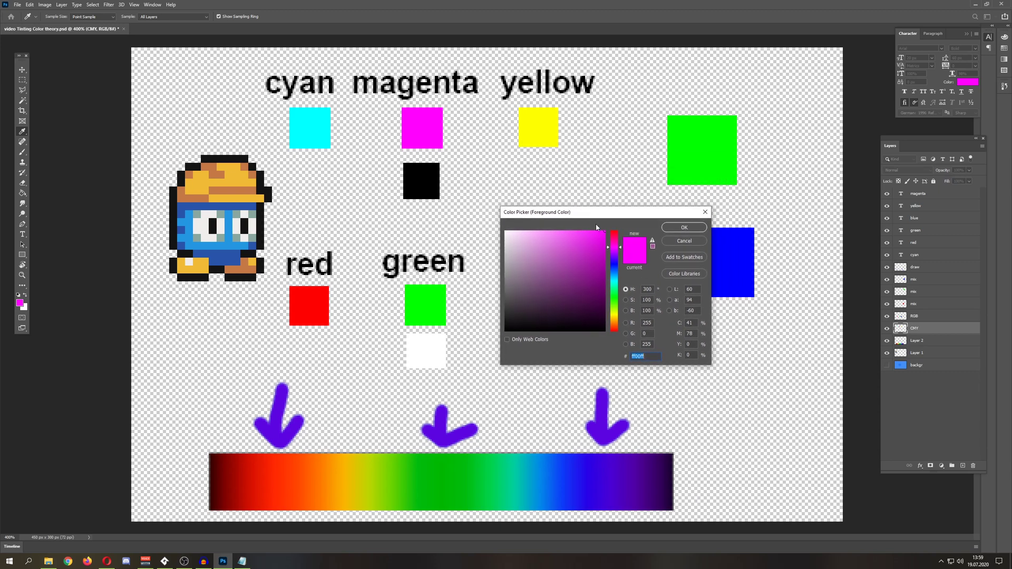
pyautogui.click(684, 241)
pyautogui.press('v')
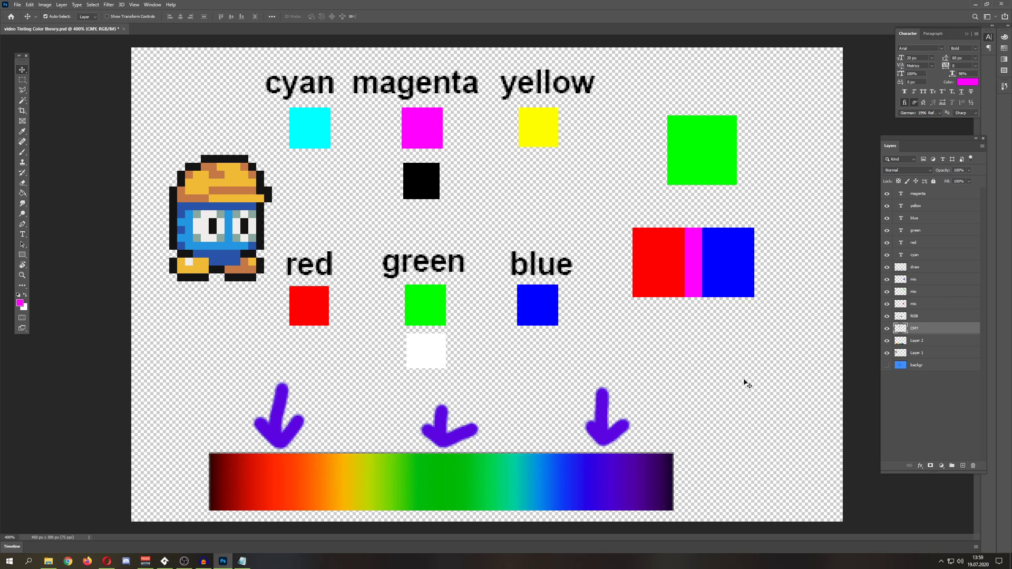
# Step: Bring obj_Tester's Create code with its image_blend line into view in GameMaker Studio 2
pyautogui.click(166, 566)
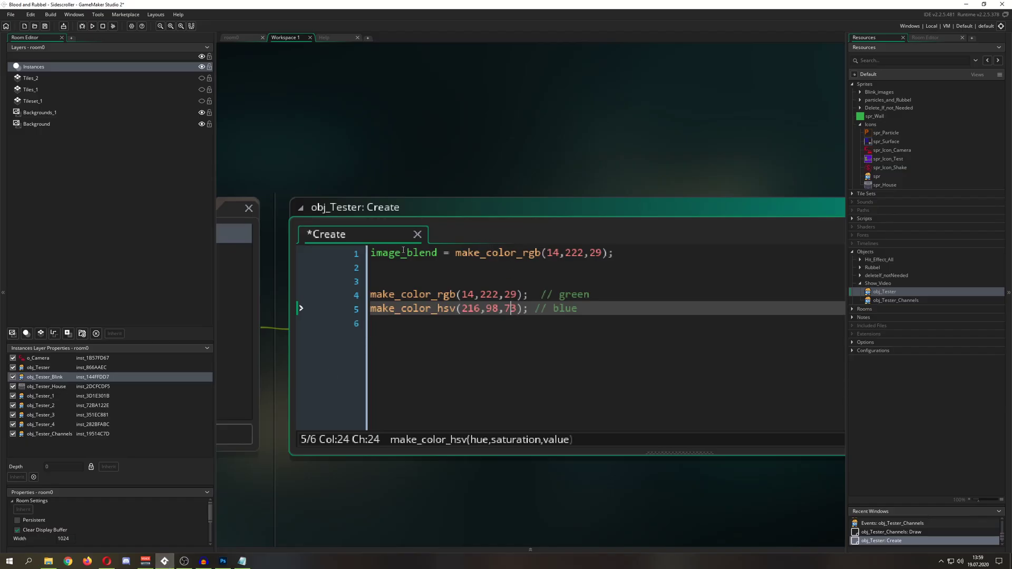
pyautogui.click(311, 255)
pyautogui.click(446, 284)
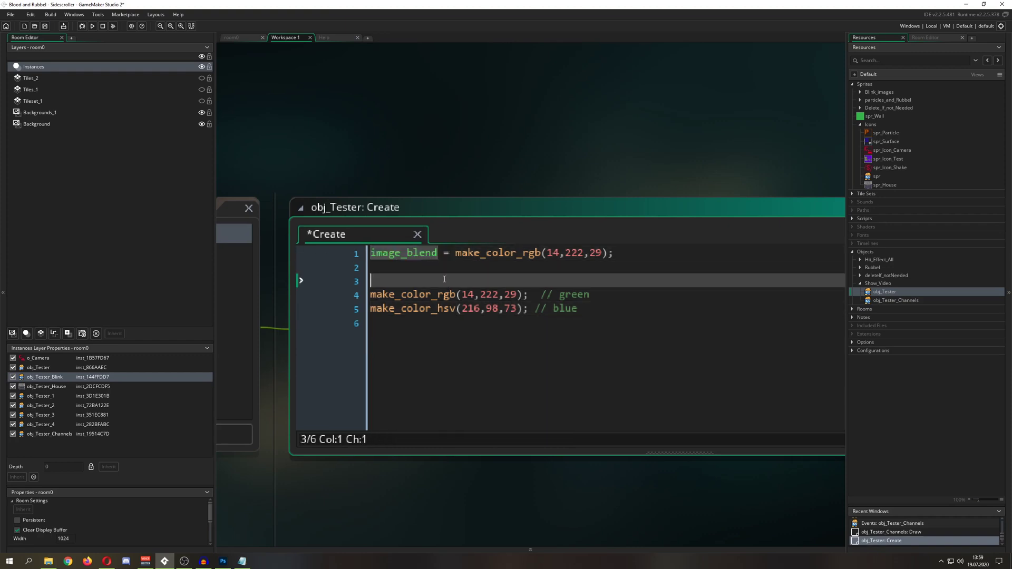
pyautogui.click(371, 255)
pyautogui.click(405, 255)
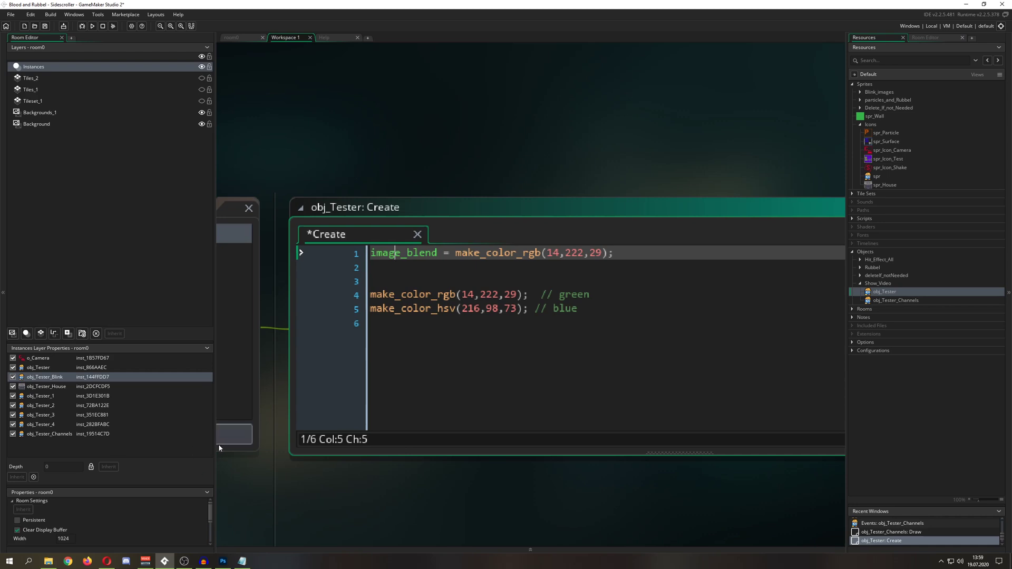
pyautogui.moveTo(237, 435); pyautogui.dragTo(448, 483, button='middle')
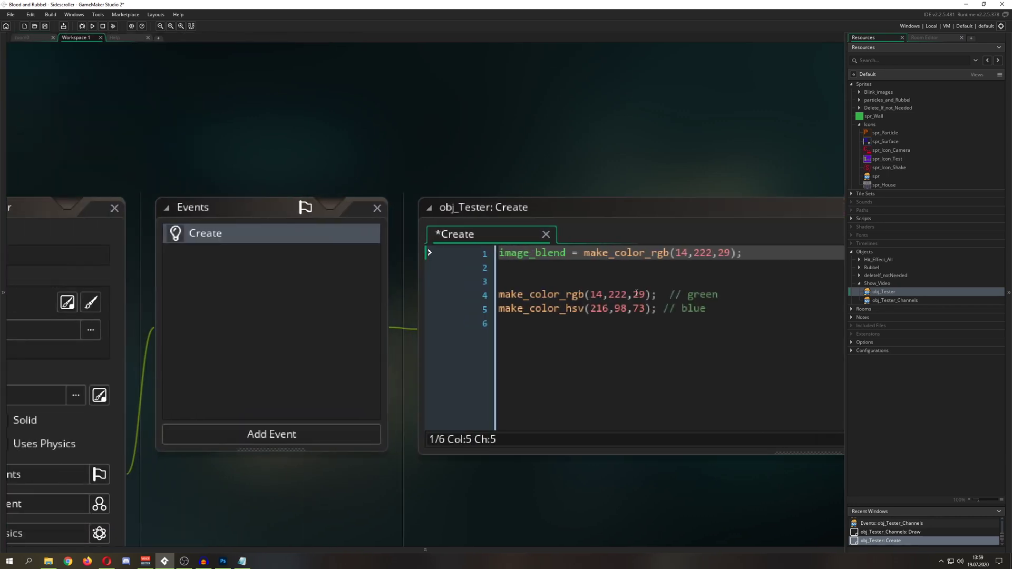
# Step: Replace make_color_rgb(14,222,29) on line 1 with the hex colour $842124
pyautogui.moveTo(736, 253); pyautogui.dragTo(584, 254)
pyautogui.write('c_r;')
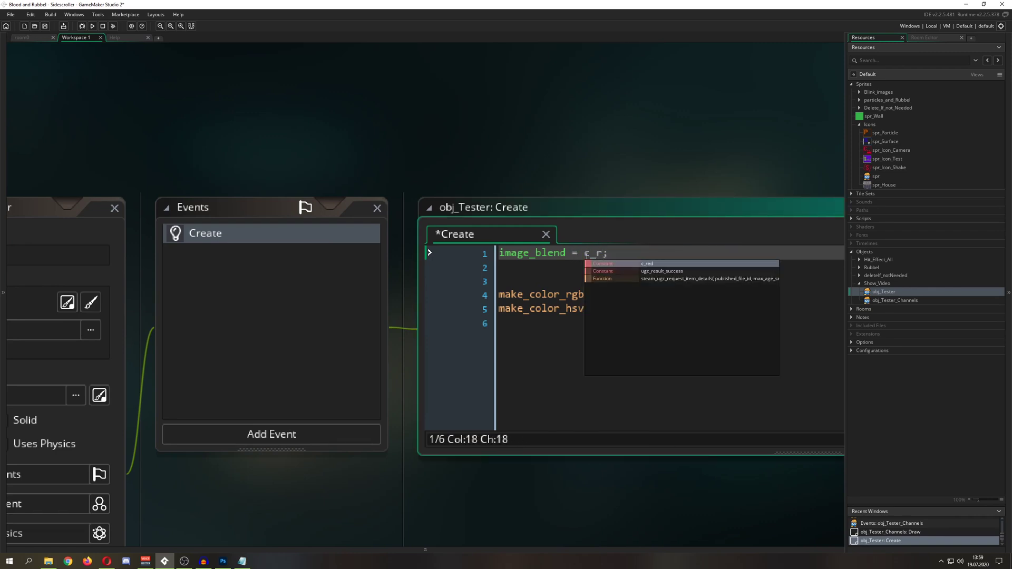
pyautogui.click(564, 280)
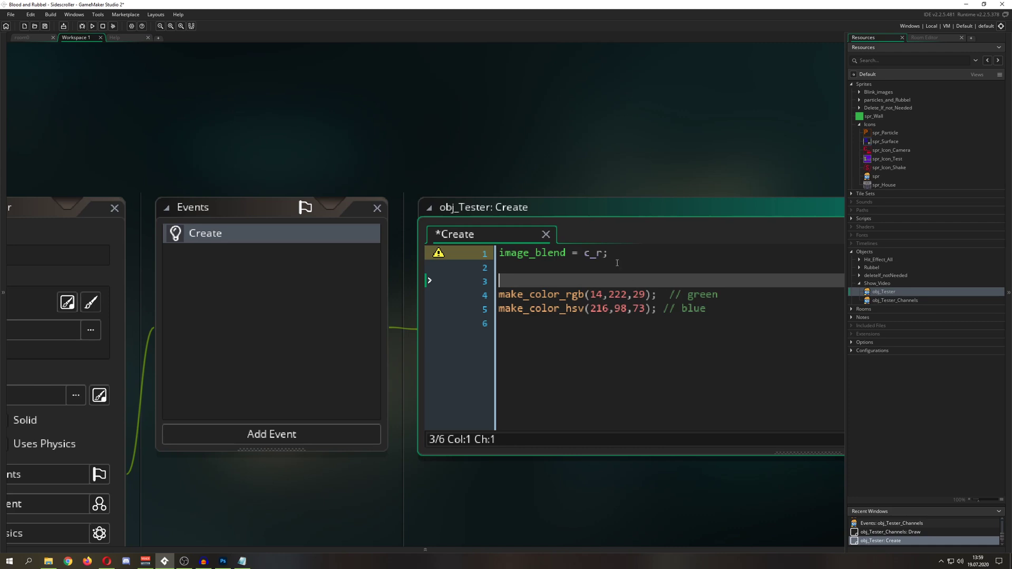
pyautogui.doubleClick(591, 254)
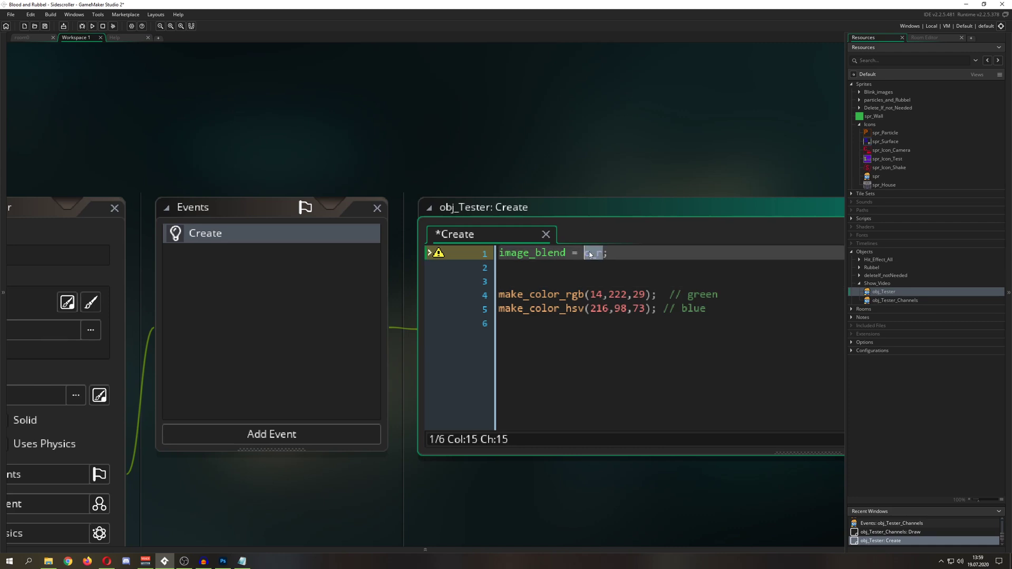
pyautogui.write('$')
pyautogui.write('sfdsdf')
pyautogui.press('BackSpace')
pyautogui.press('BackSpace')
pyautogui.press('BackSpace')
pyautogui.press('BackSpace')
pyautogui.press('BackSpace')
pyautogui.press('BackSpace')
pyautogui.write('842124')
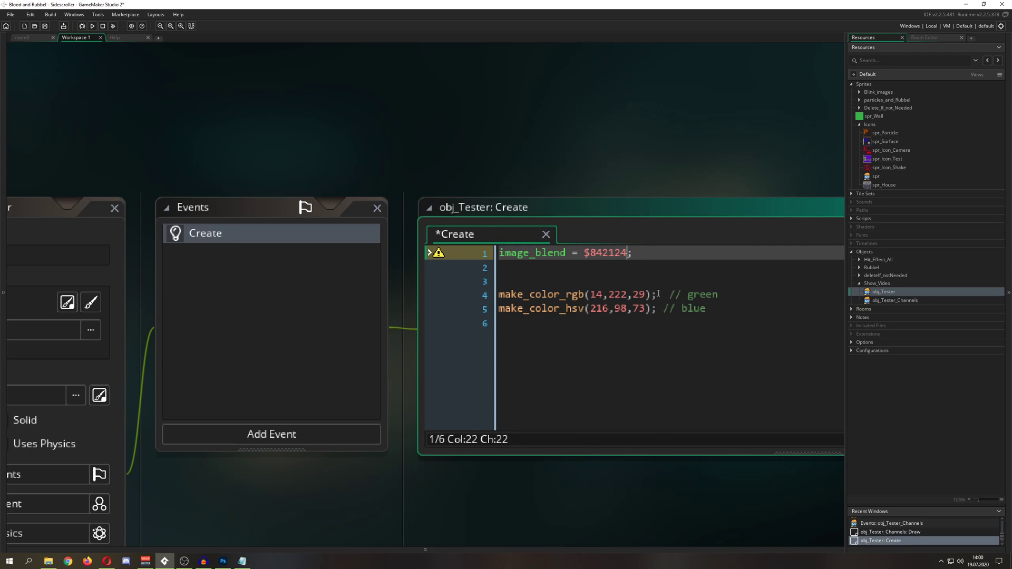
# Step: Highlight the make_color_rgb and make_color_hsv examples on lines 4–5, then return to Photoshop
pyautogui.moveTo(658, 293); pyautogui.dragTo(478, 297)
pyautogui.moveTo(702, 311); pyautogui.dragTo(461, 308)
pyautogui.click(623, 342)
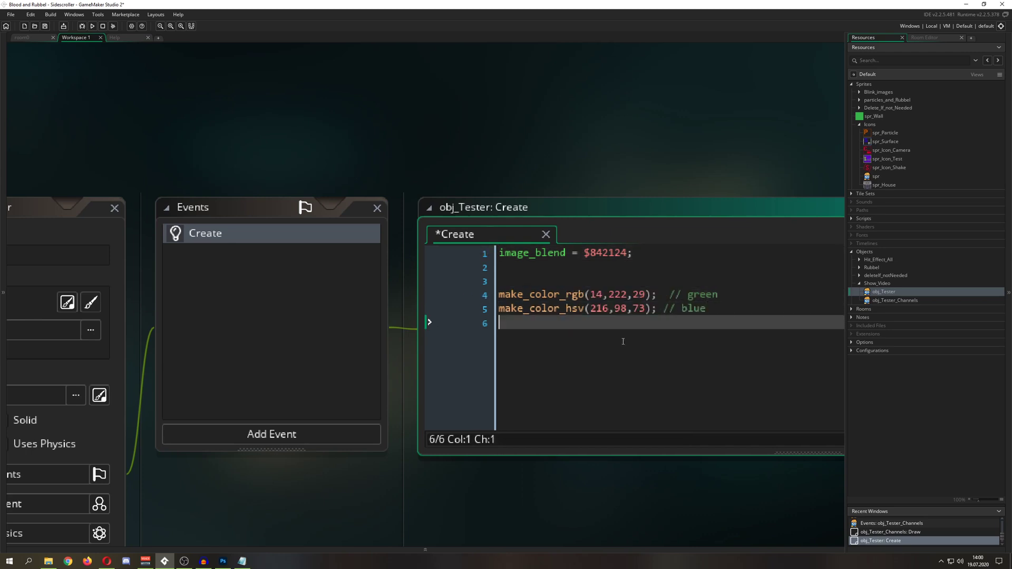
pyautogui.click(223, 561)
pyautogui.click(240, 222)
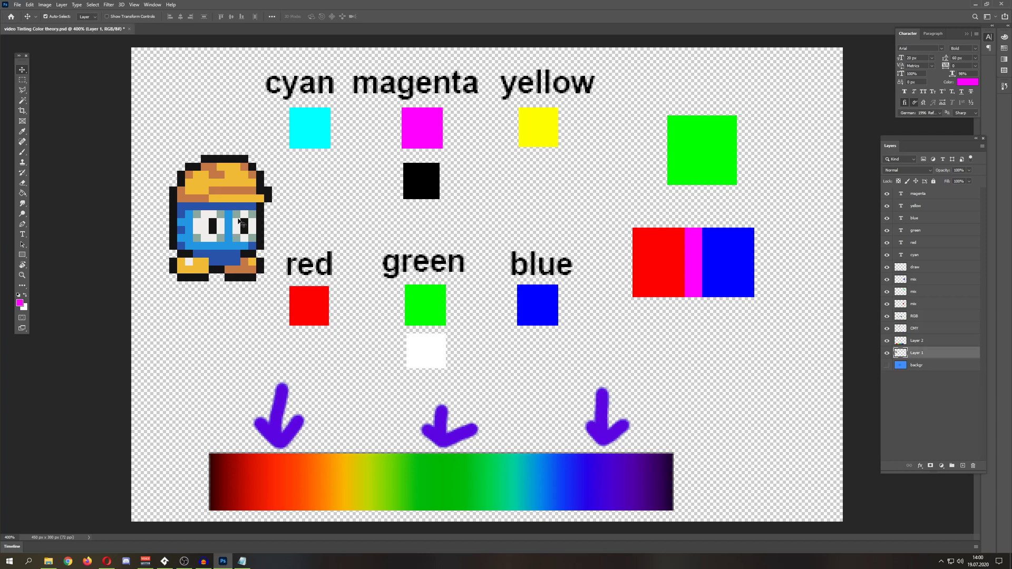
pyautogui.hotkey('ctrl', 'u')
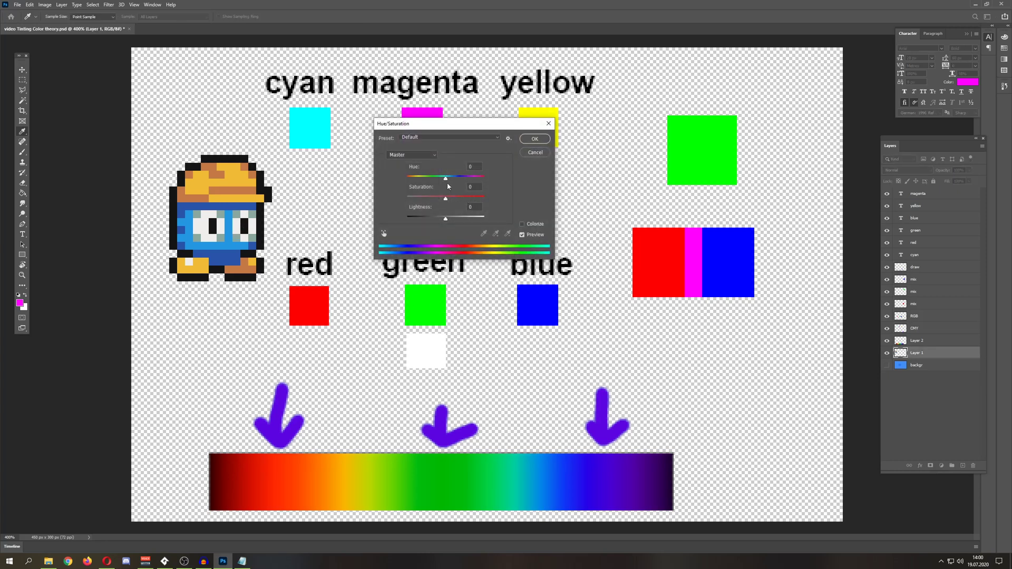
pyautogui.moveTo(468, 130); pyautogui.dragTo(582, 122)
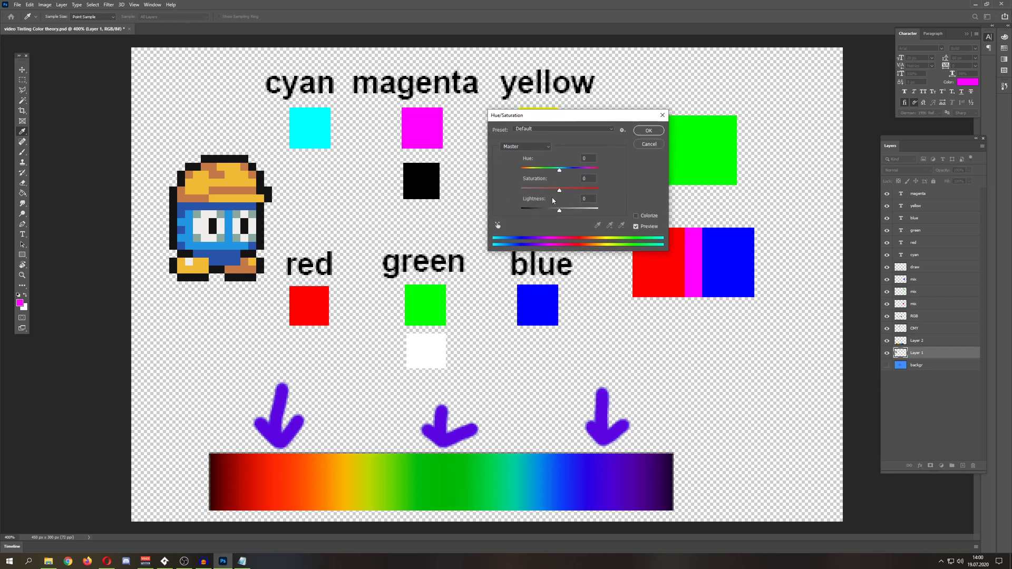
pyautogui.moveTo(561, 174)
pyautogui.mouseDown()
pyautogui.moveTo(534, 168)
pyautogui.moveTo(591, 169)
pyautogui.moveTo(543, 168)
pyautogui.mouseUp()
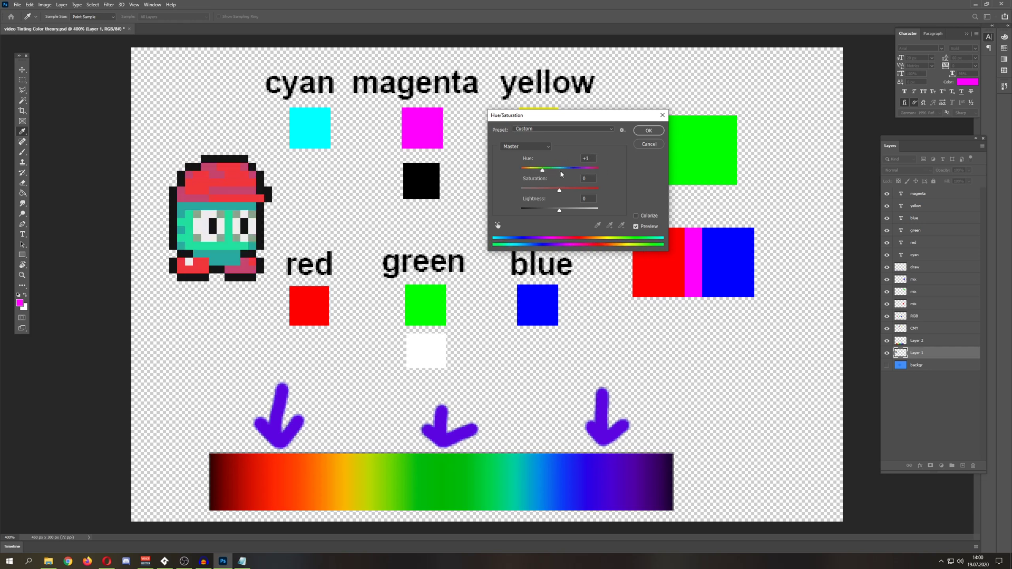
pyautogui.click(649, 146)
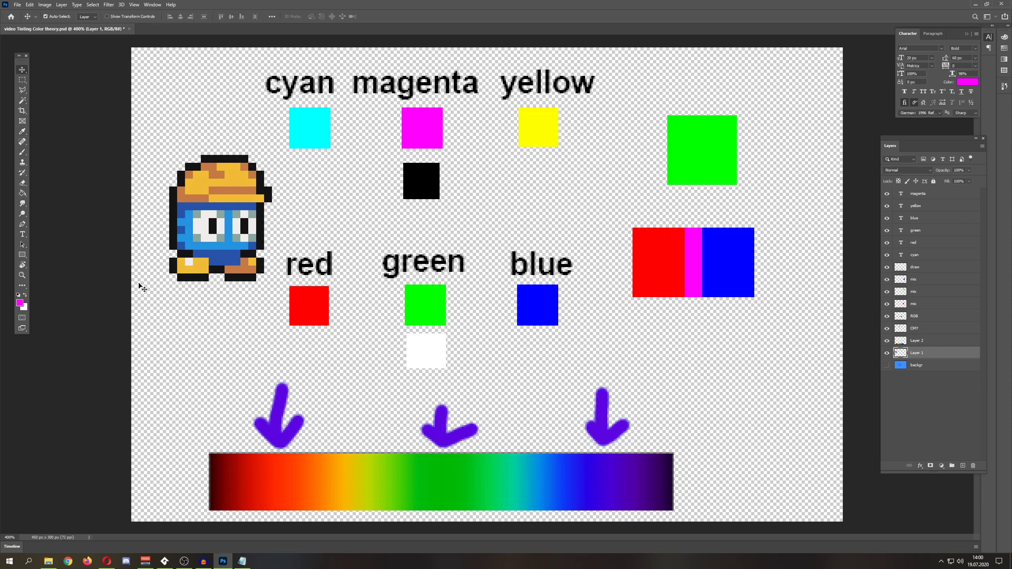
pyautogui.click(20, 303)
pyautogui.moveTo(620, 214); pyautogui.dragTo(548, 158)
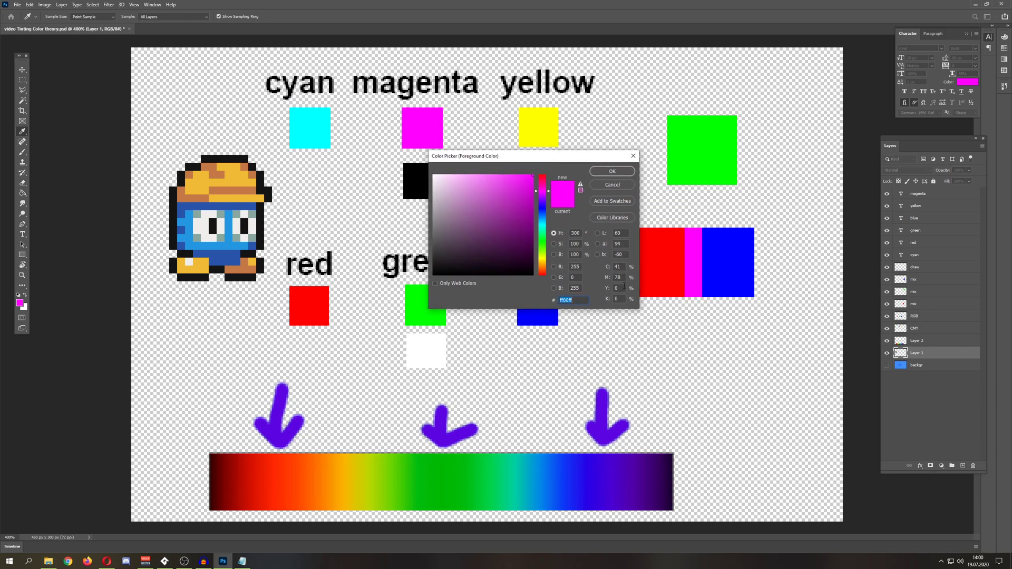
pyautogui.press('Return')
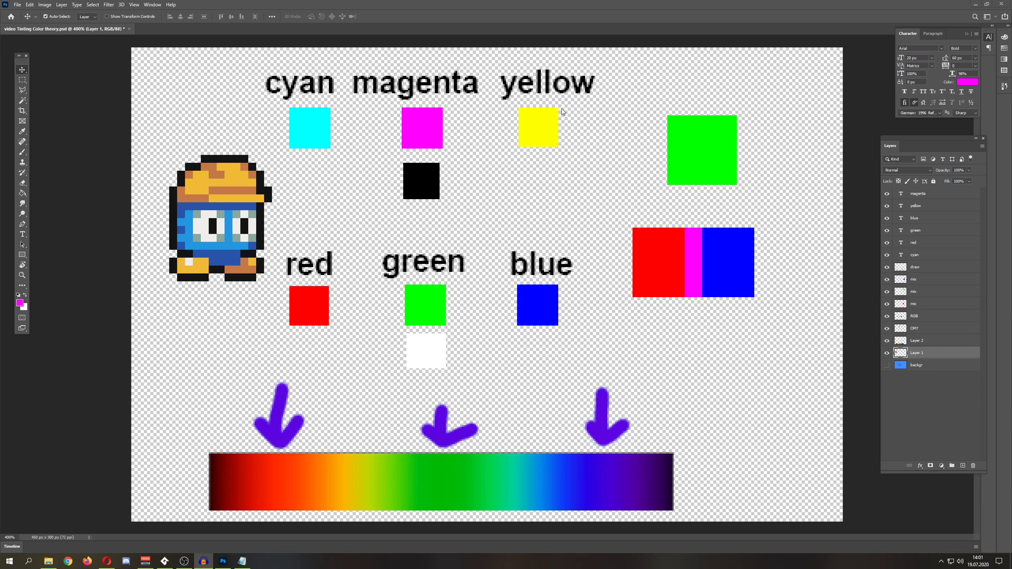
# Step: Preview and close the spr_House sprite, then scroll the workspace to obj_Tester_1's c_blue Create code
pyautogui.click(165, 561)
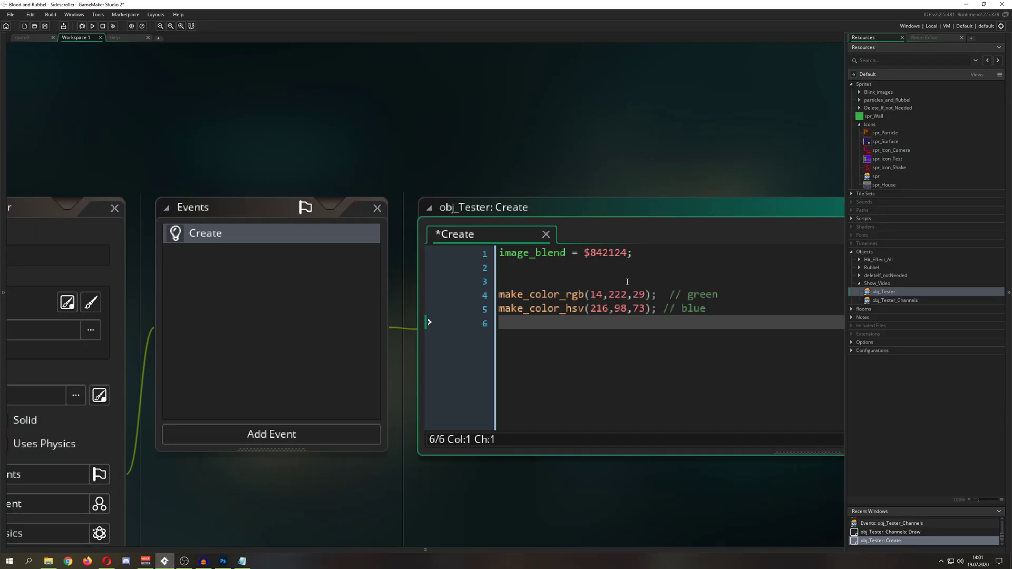
pyautogui.doubleClick(884, 185)
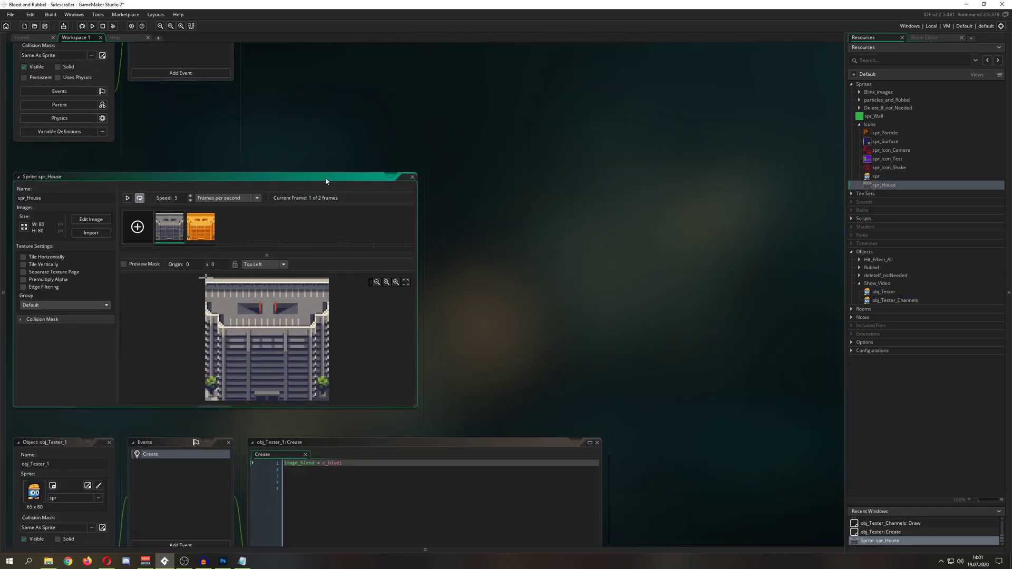
pyautogui.moveTo(326, 181); pyautogui.dragTo(617, 128)
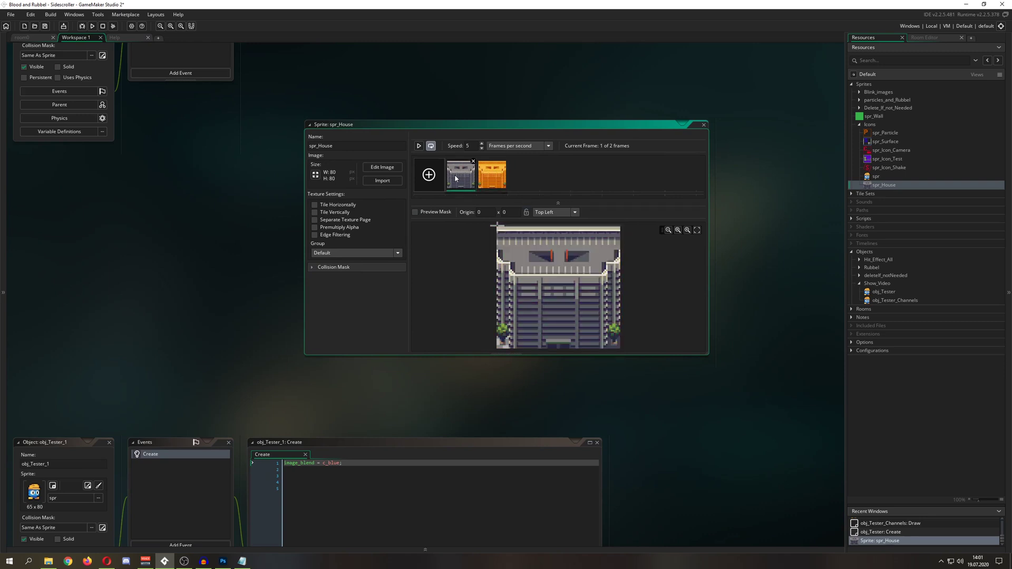
pyautogui.click(704, 127)
pyautogui.scroll(-3, 437, 277)
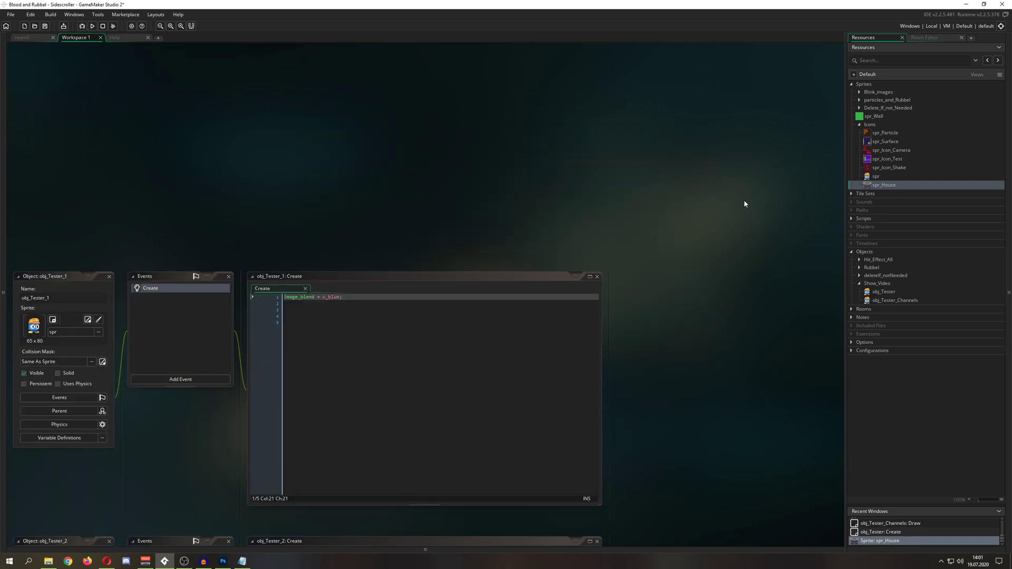